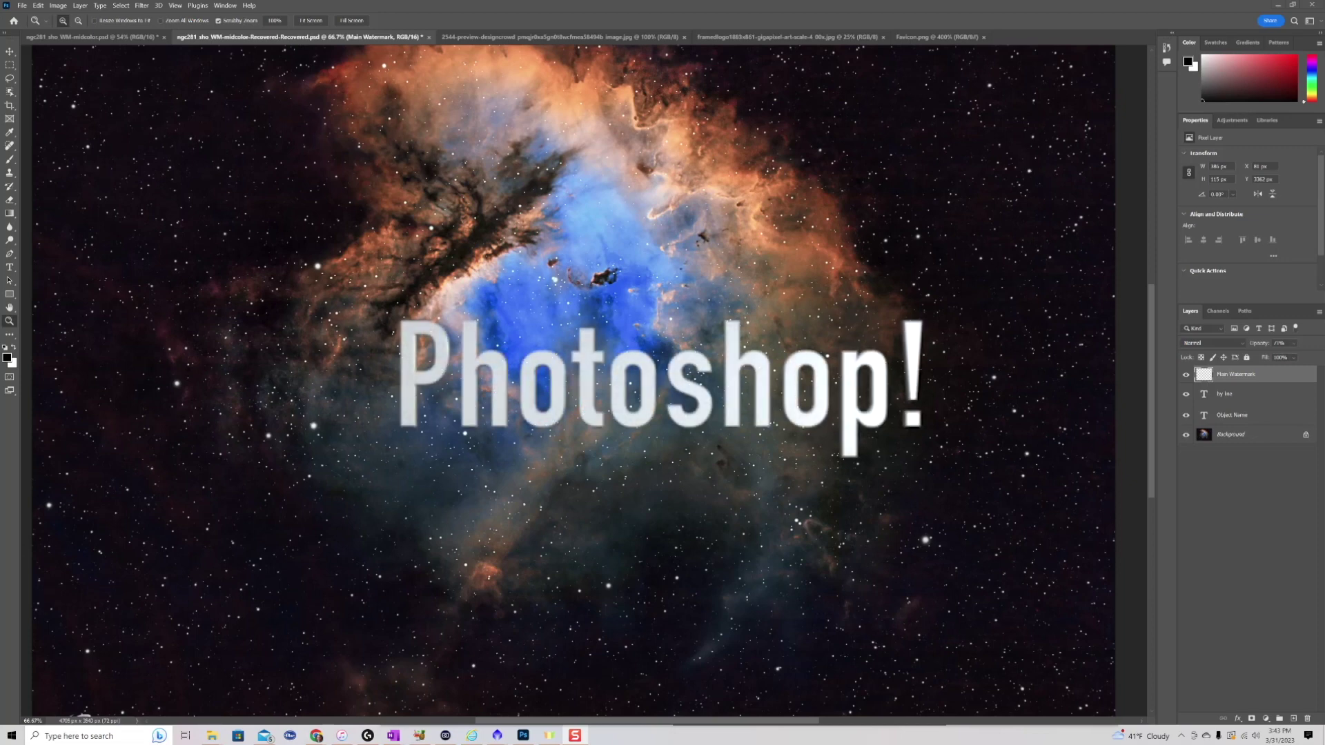
Fit the whole finished NGC 281 image, logo and title included, in the window
key(ctrl+0)
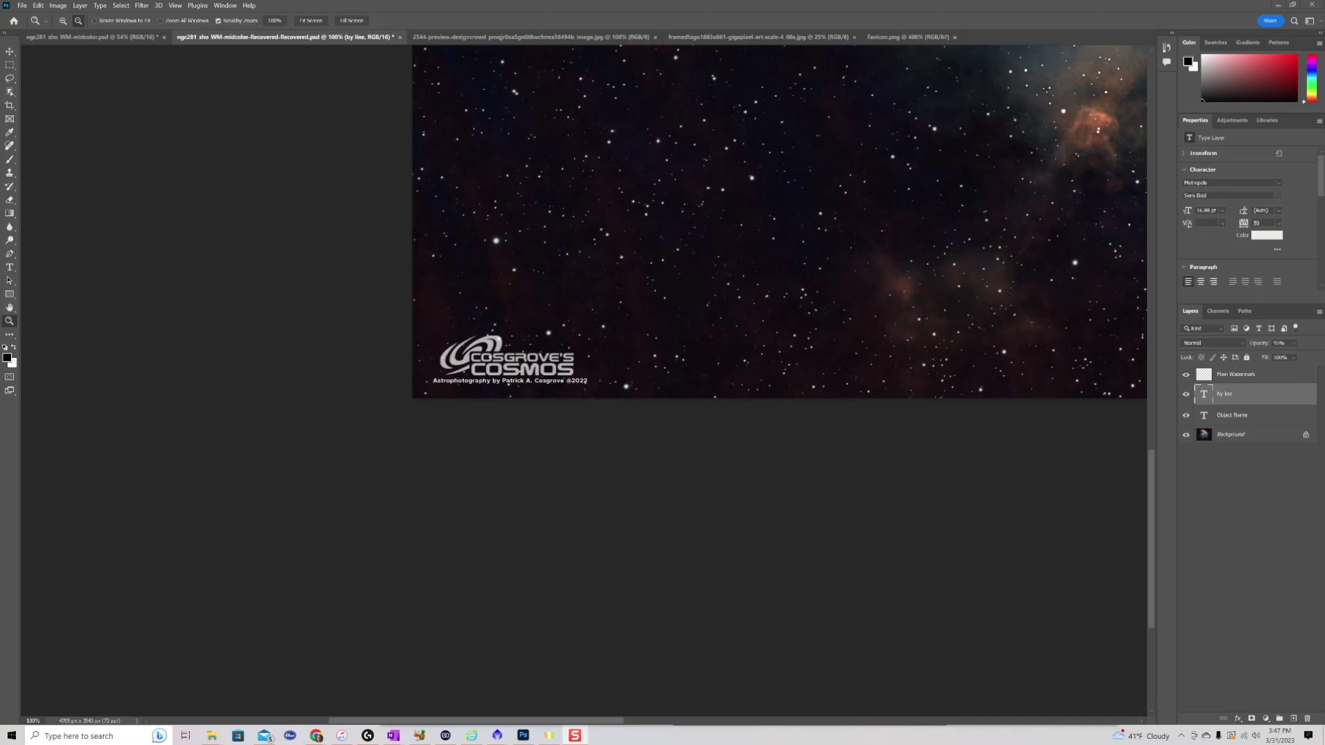
Fit the entire ngc281 sho WM-midcolor.psd nebula image back into view with Ctrl+0
key(ctrl+0)
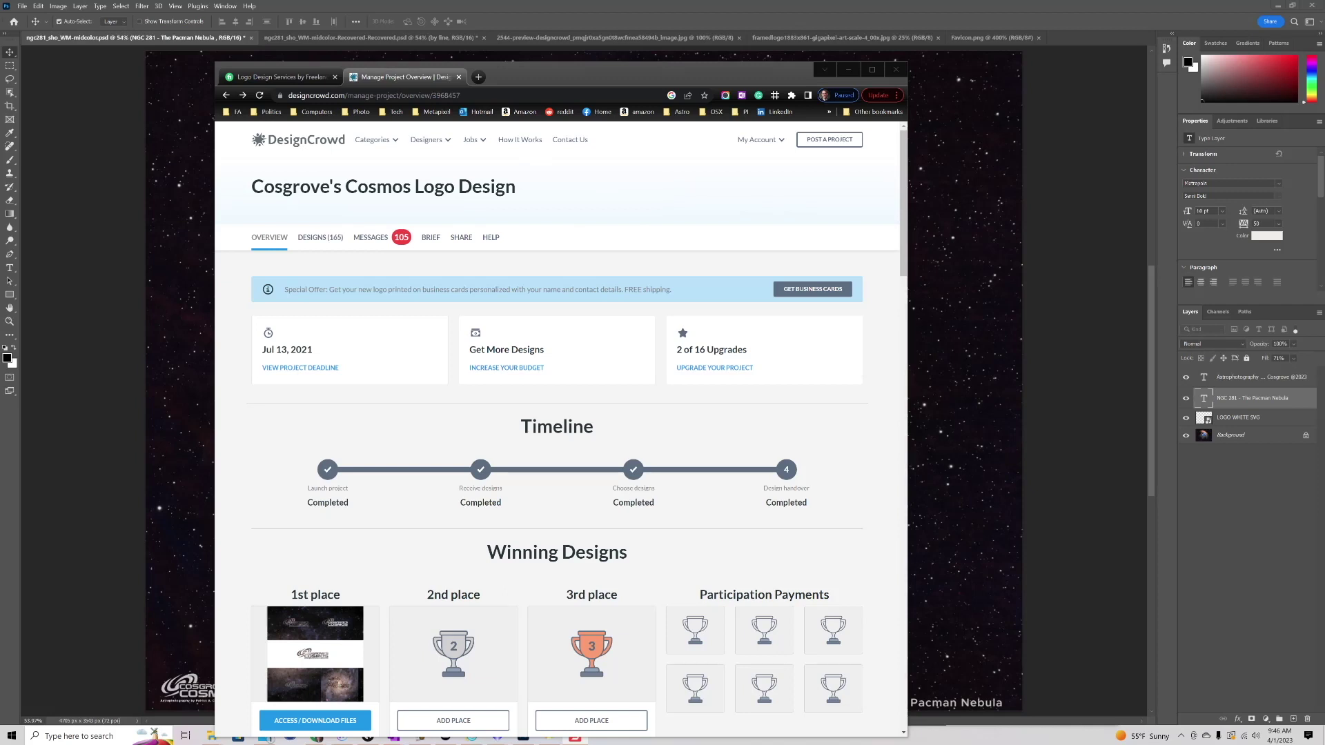
Open the Cosgrove's Cosmos Logo Design brief and scroll through it
click(435, 240)
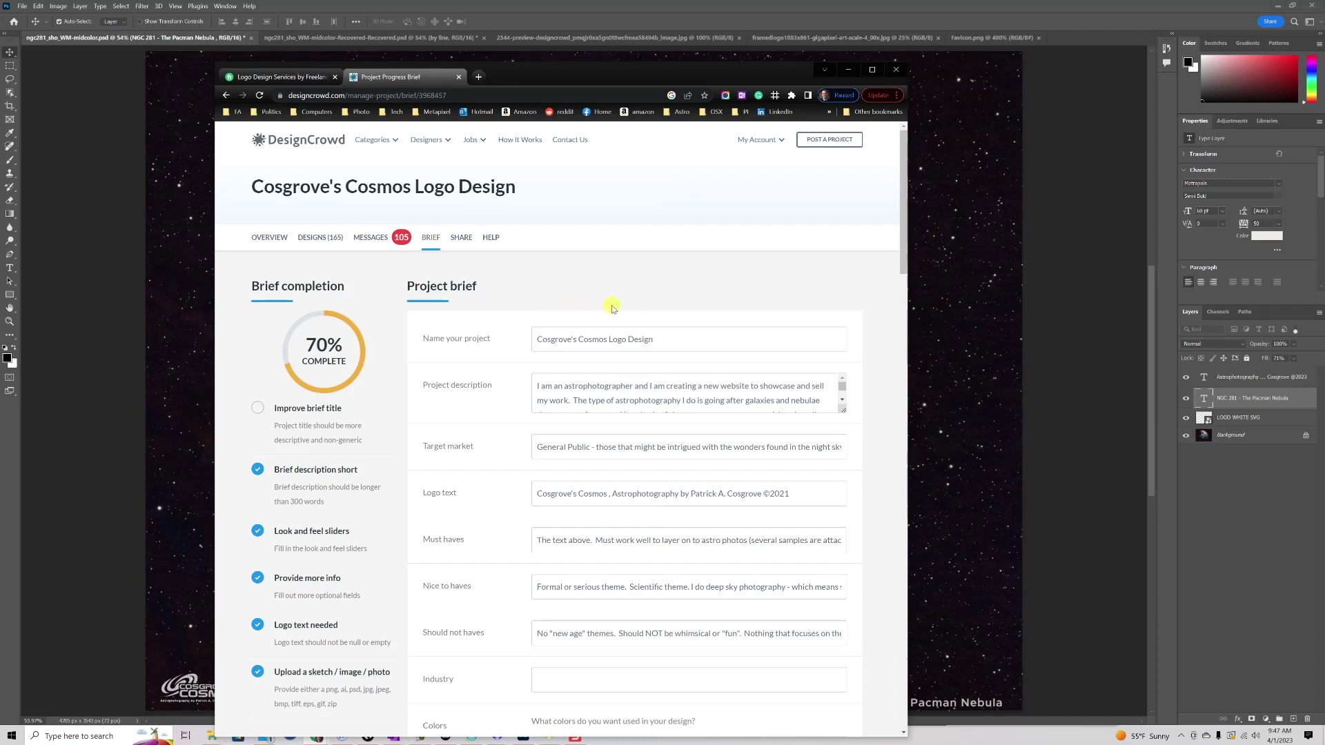
scroll(611, 307, down, 4)
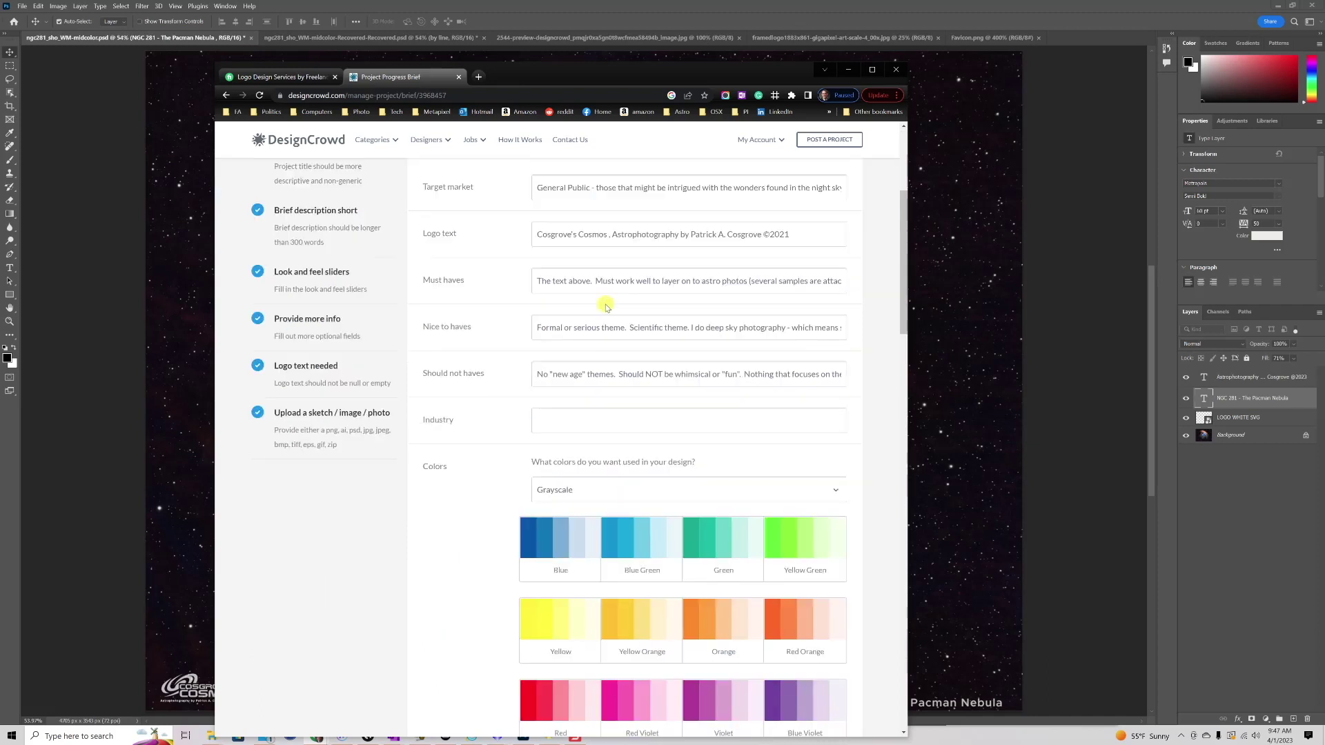
scroll(606, 307, down, 4)
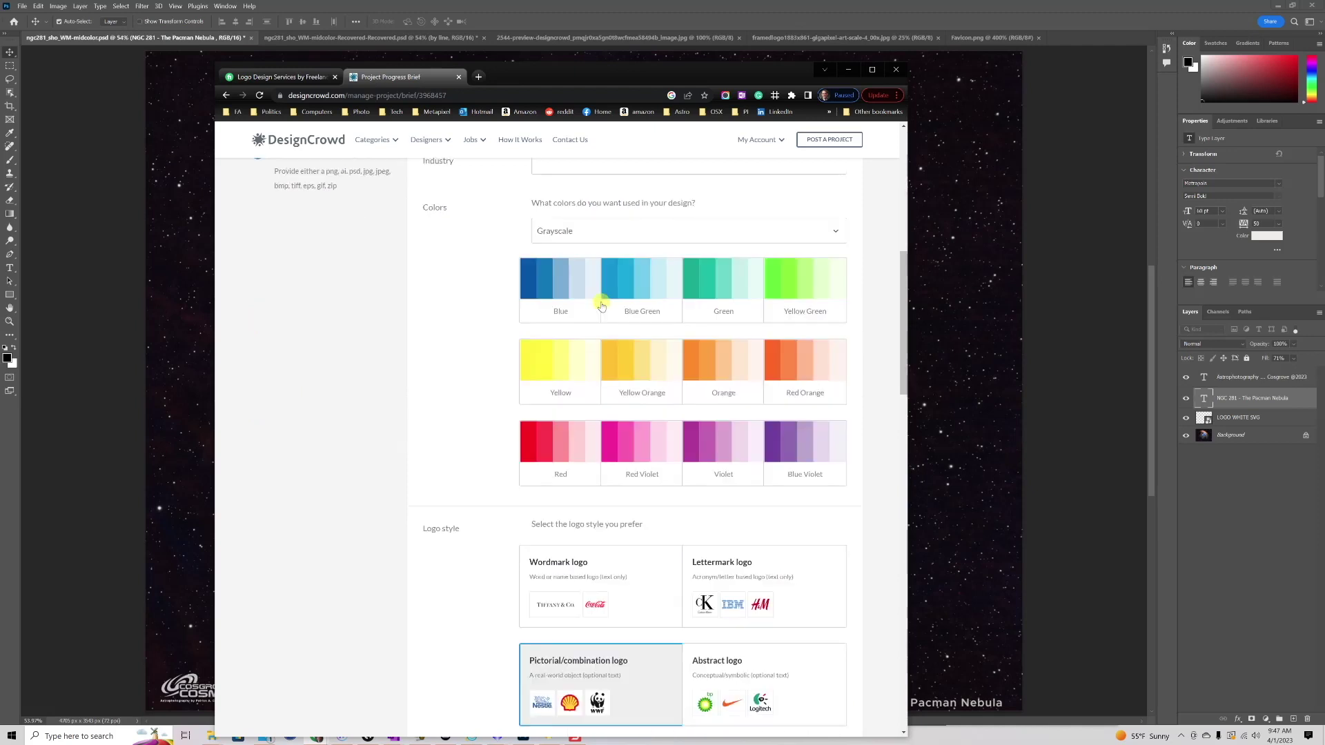
scroll(601, 305, down, 1)
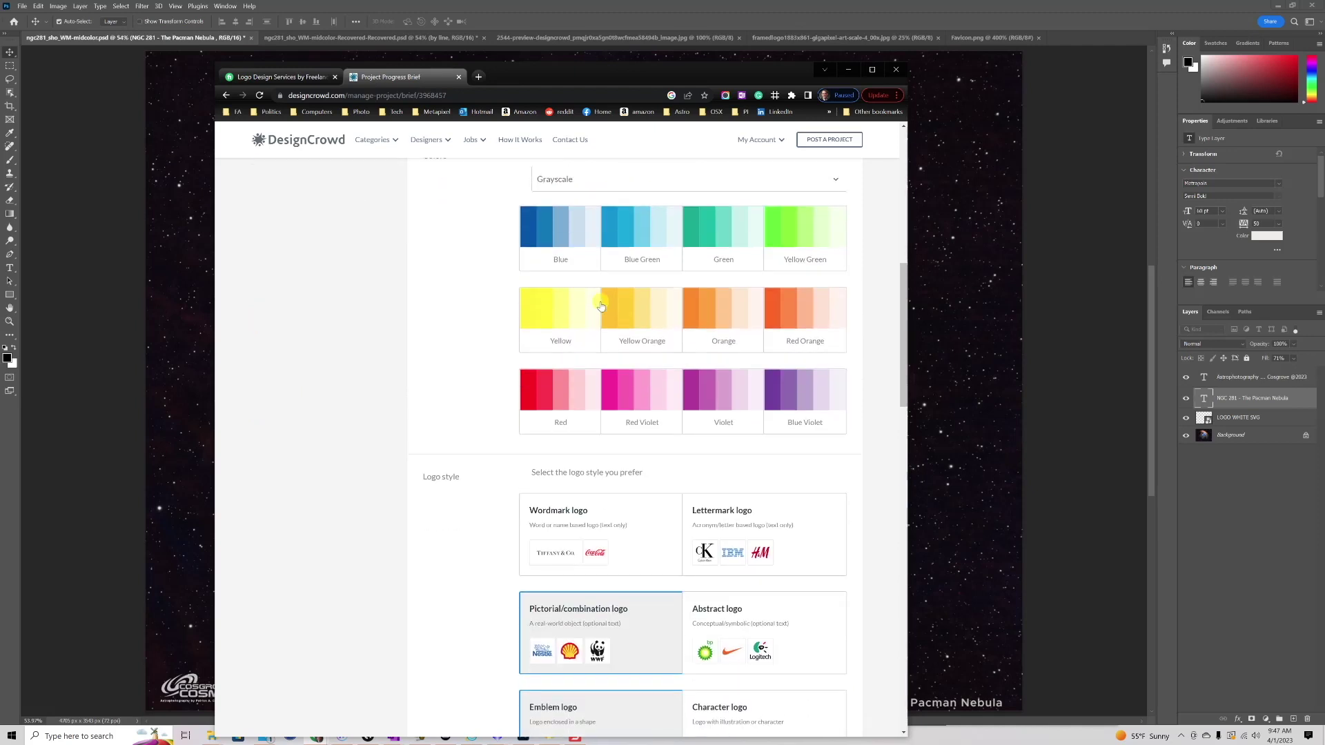
scroll(601, 306, down, 7)
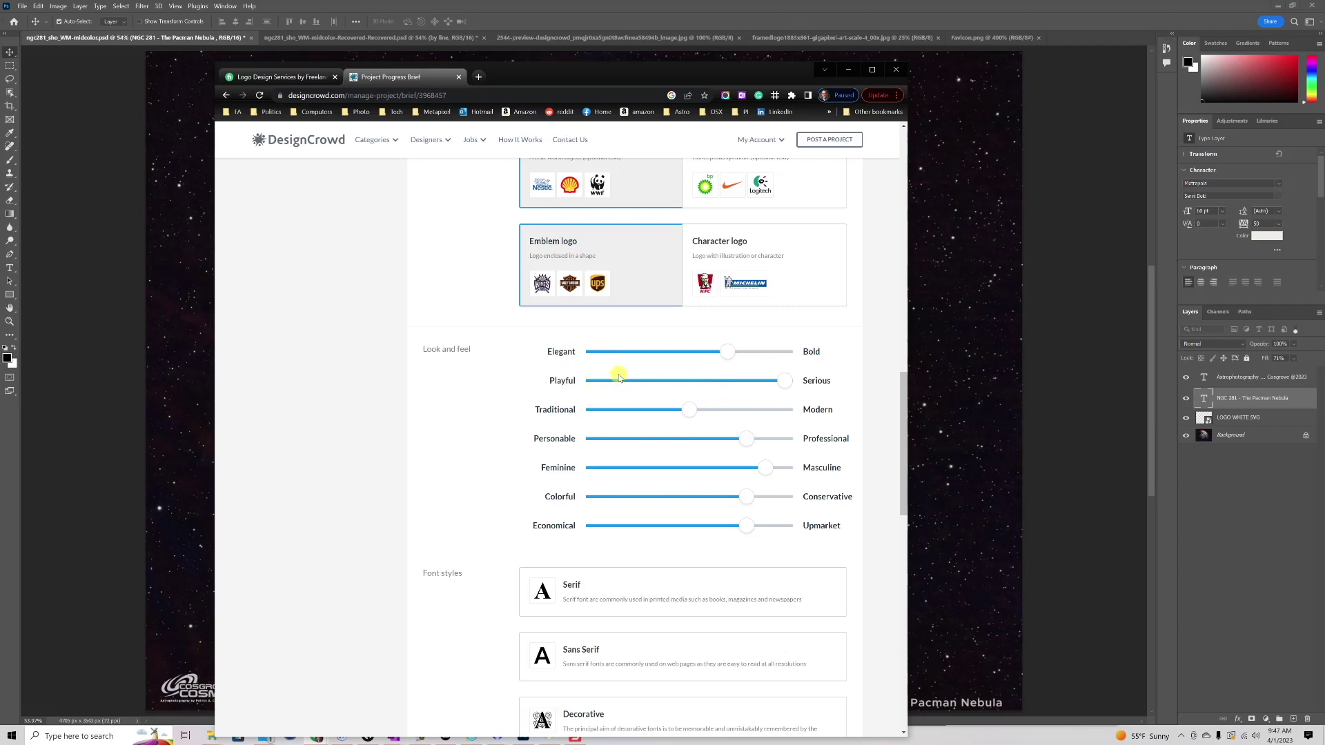
scroll(619, 376, down, 12)
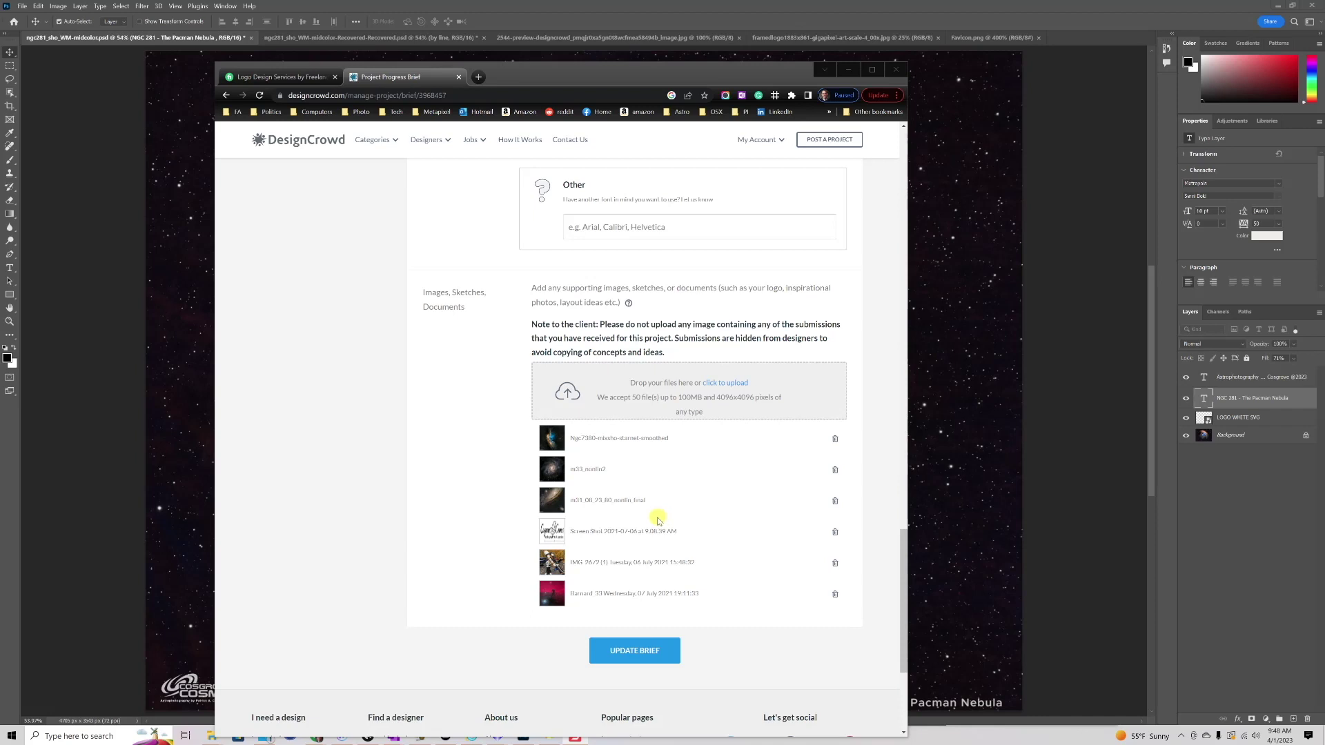
scroll(657, 518, up, 1)
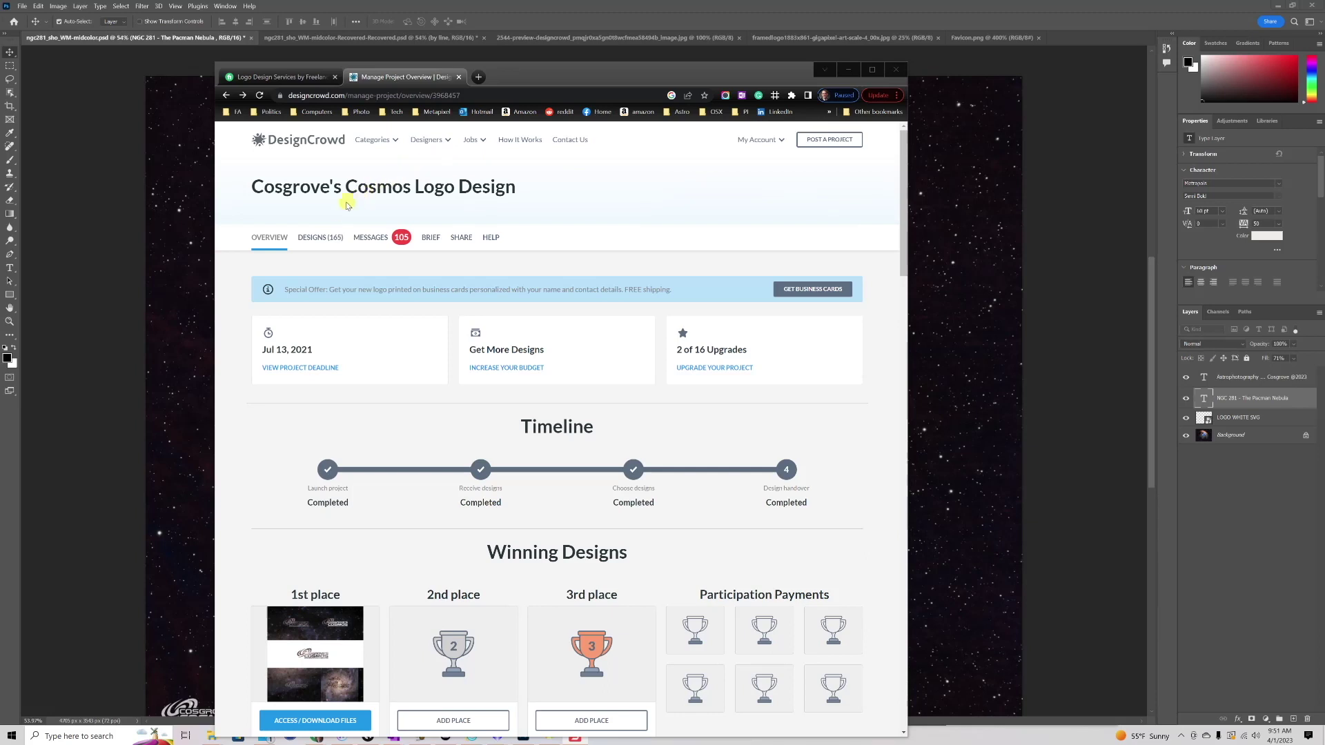
Scroll through the submitted logo designs, then switch to Photoshop's 2544-preview logo sheet
click(326, 233)
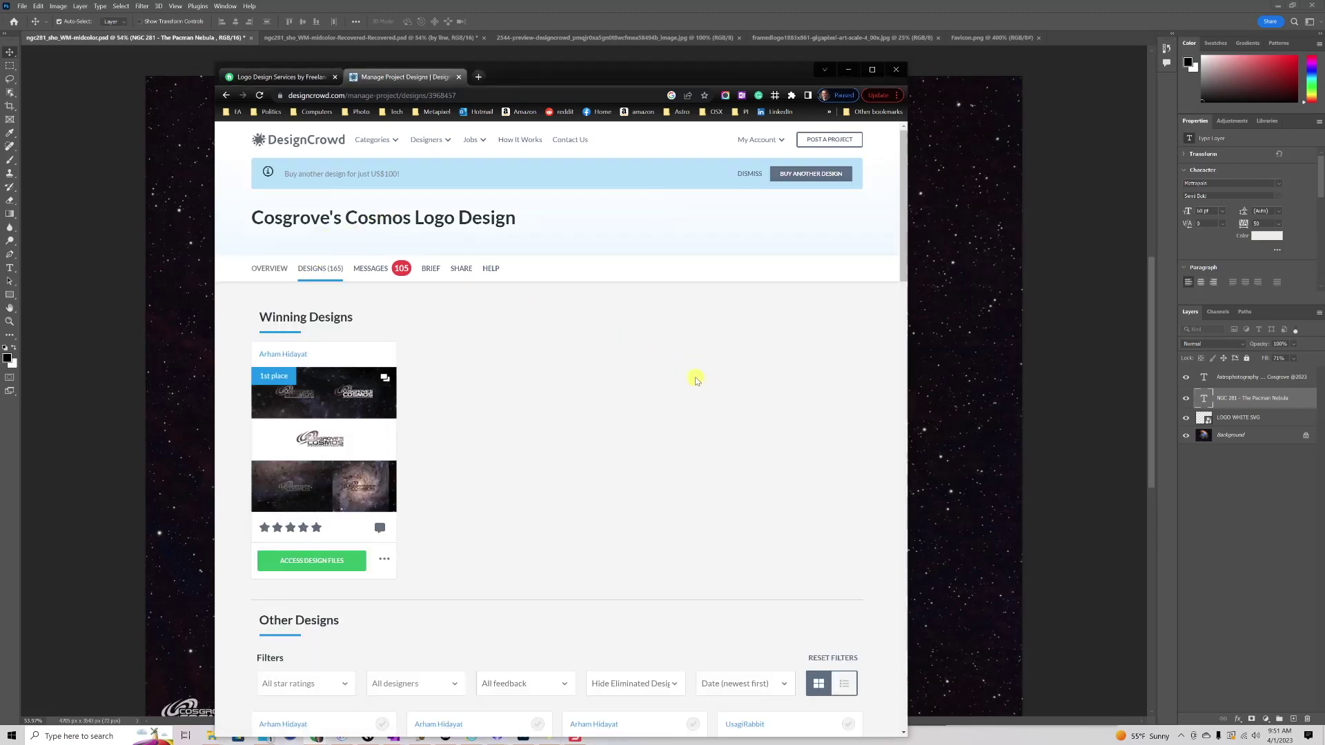
scroll(694, 380, down, 3)
scroll(695, 380, down, 10)
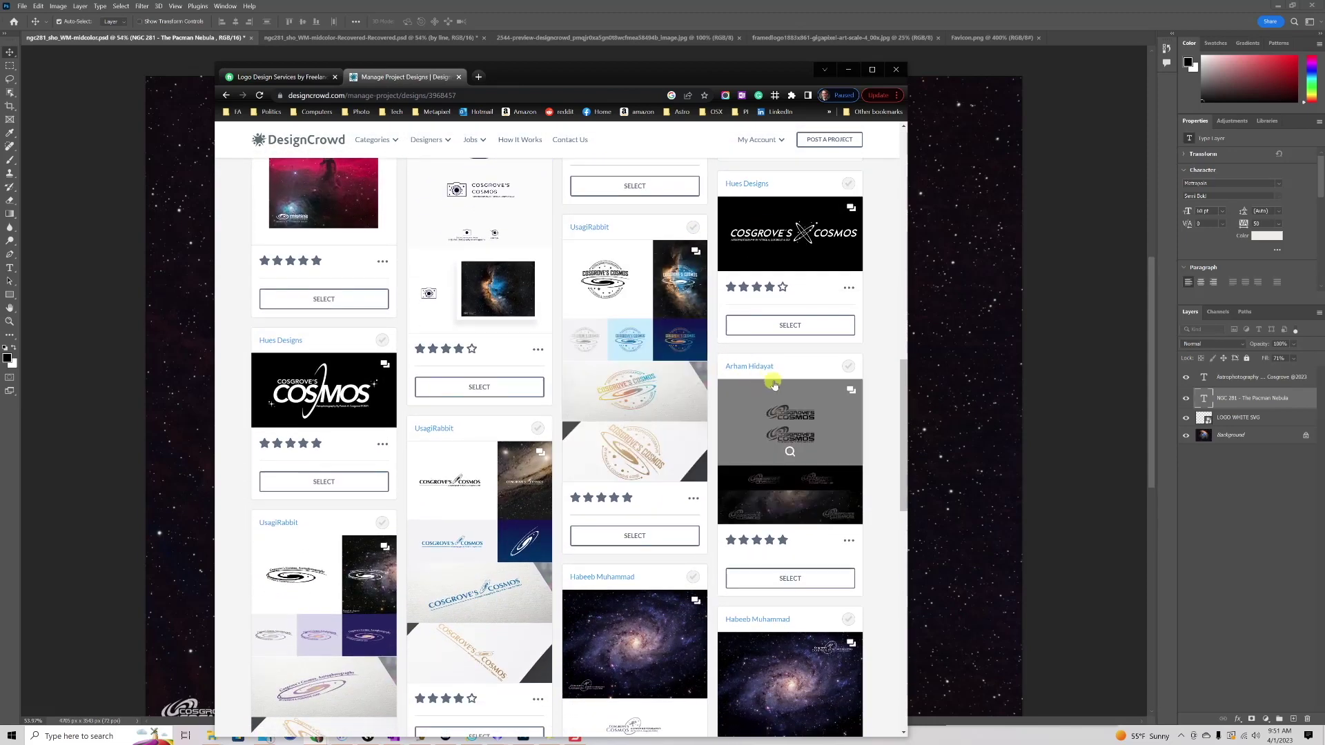
scroll(873, 381, down, 3)
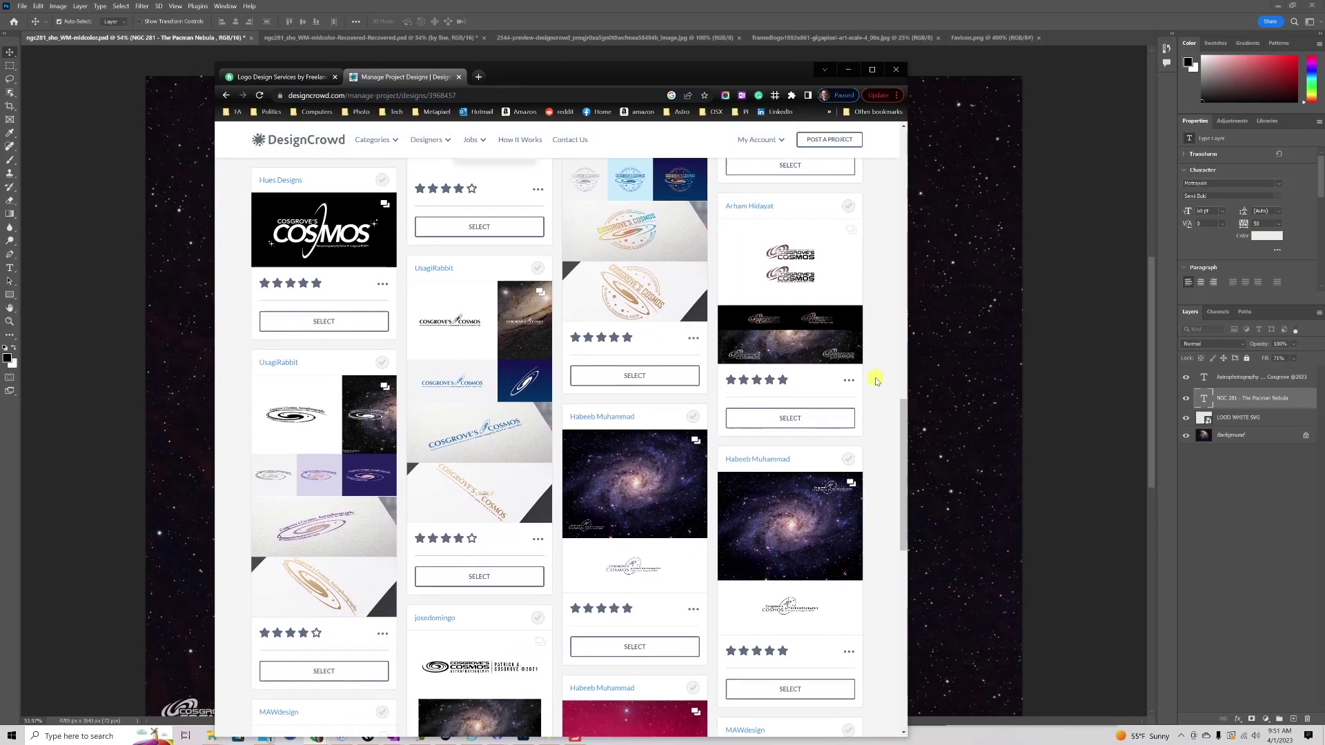
scroll(875, 380, down, 6)
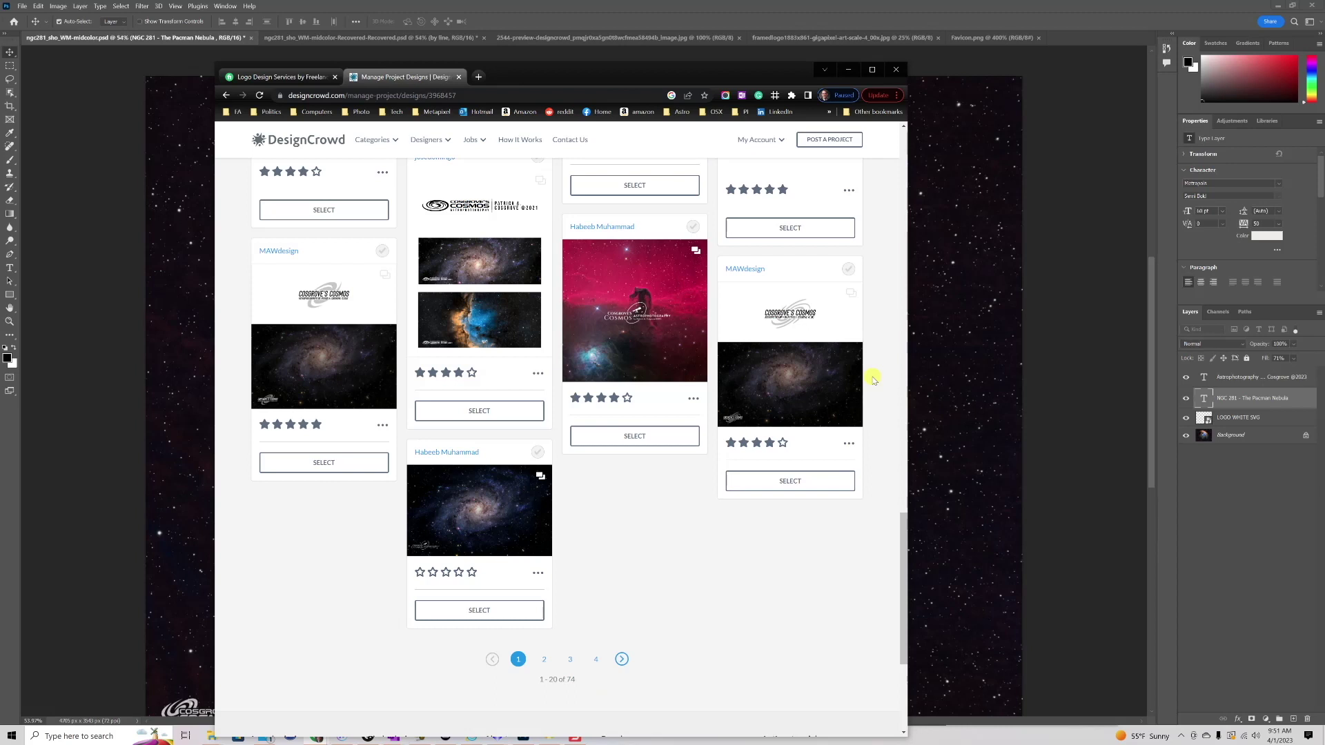
mouse_move(856, 376)
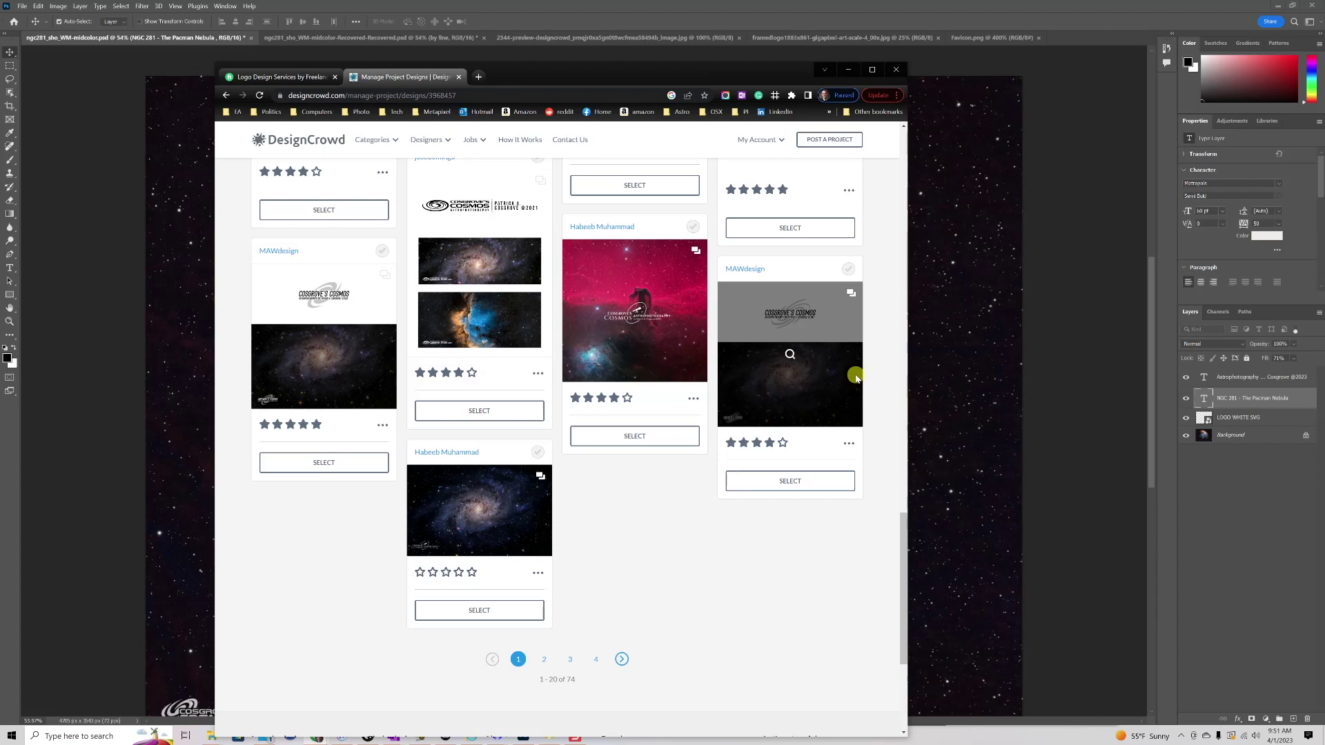
click(1118, 358)
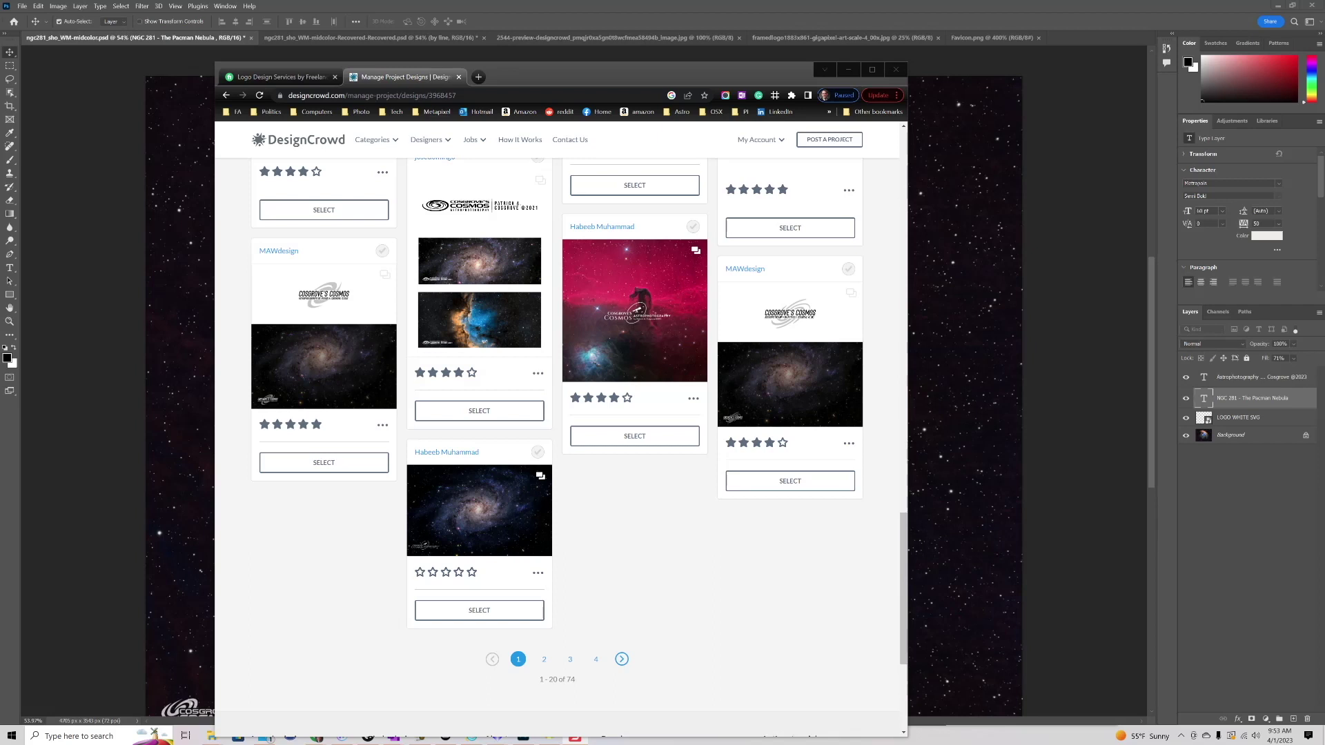
click(639, 38)
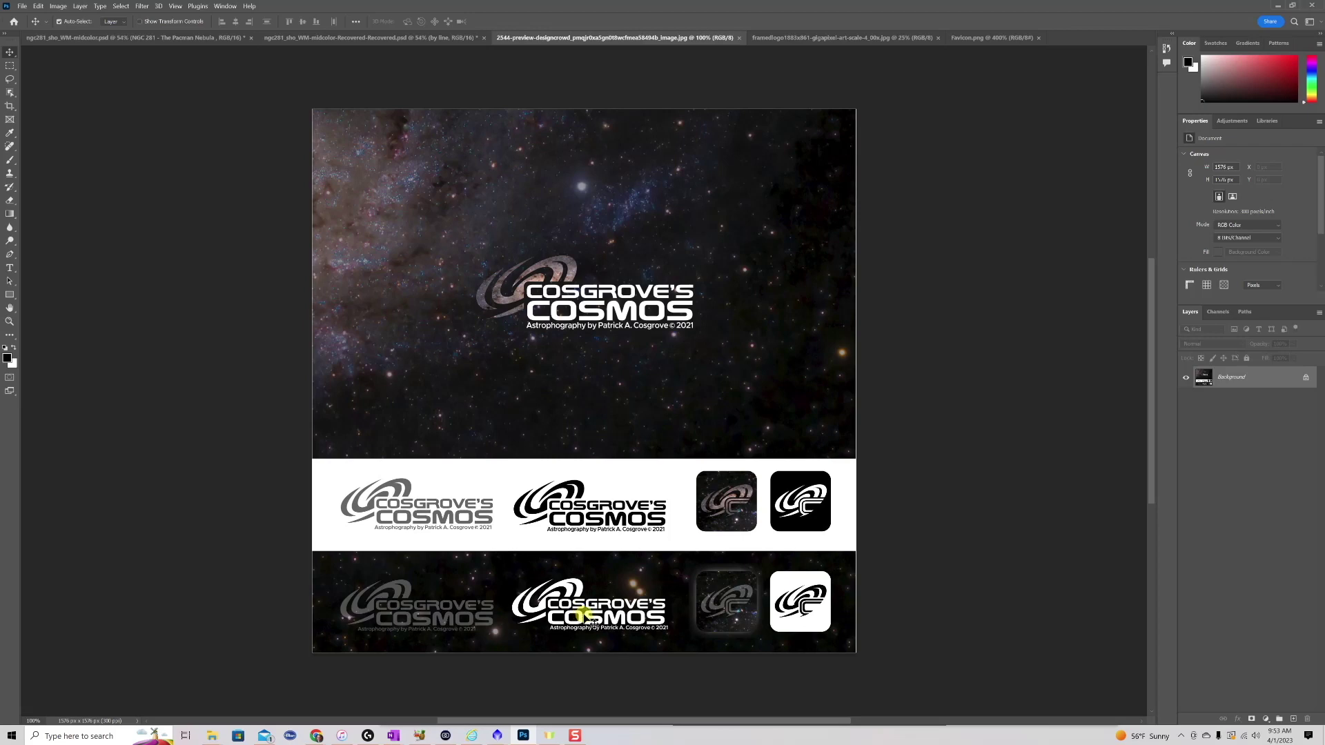
View the framed banner, Favicon.png icon and logo preview, then return to the ngc281 nebula
click(825, 37)
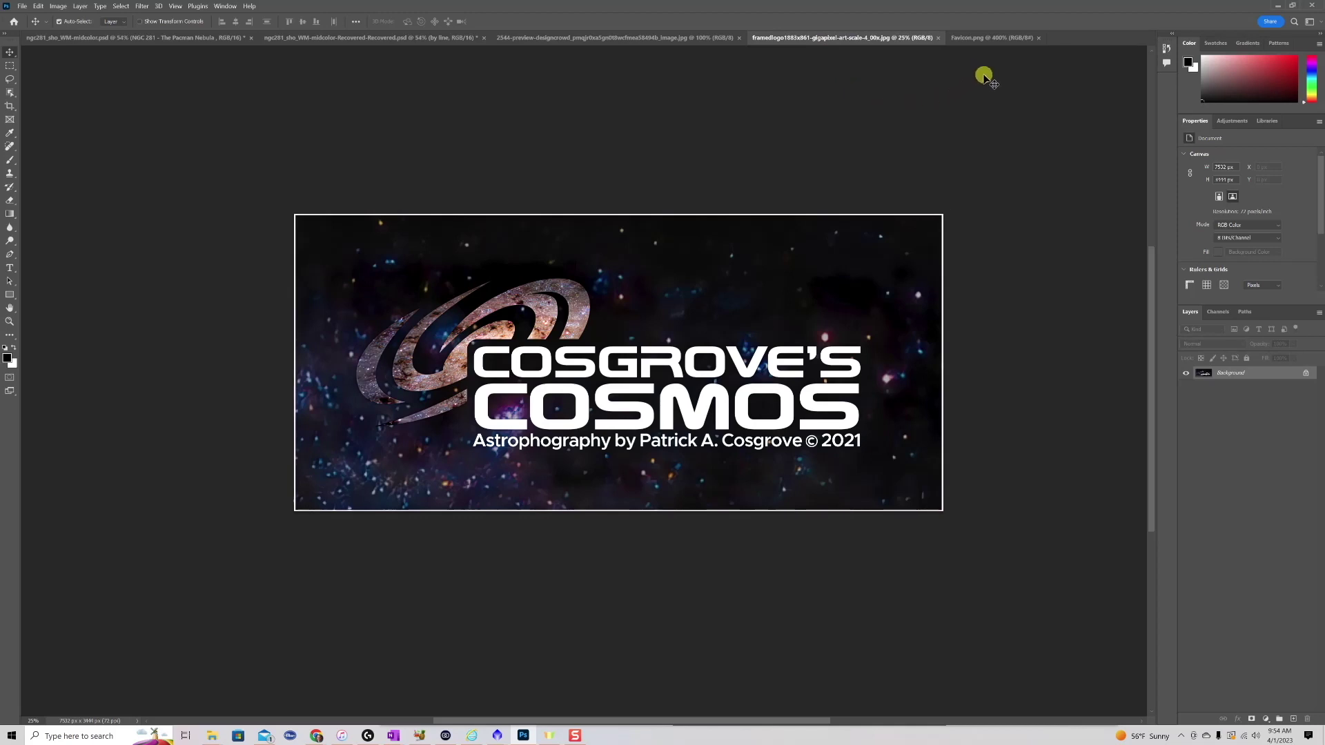
click(987, 40)
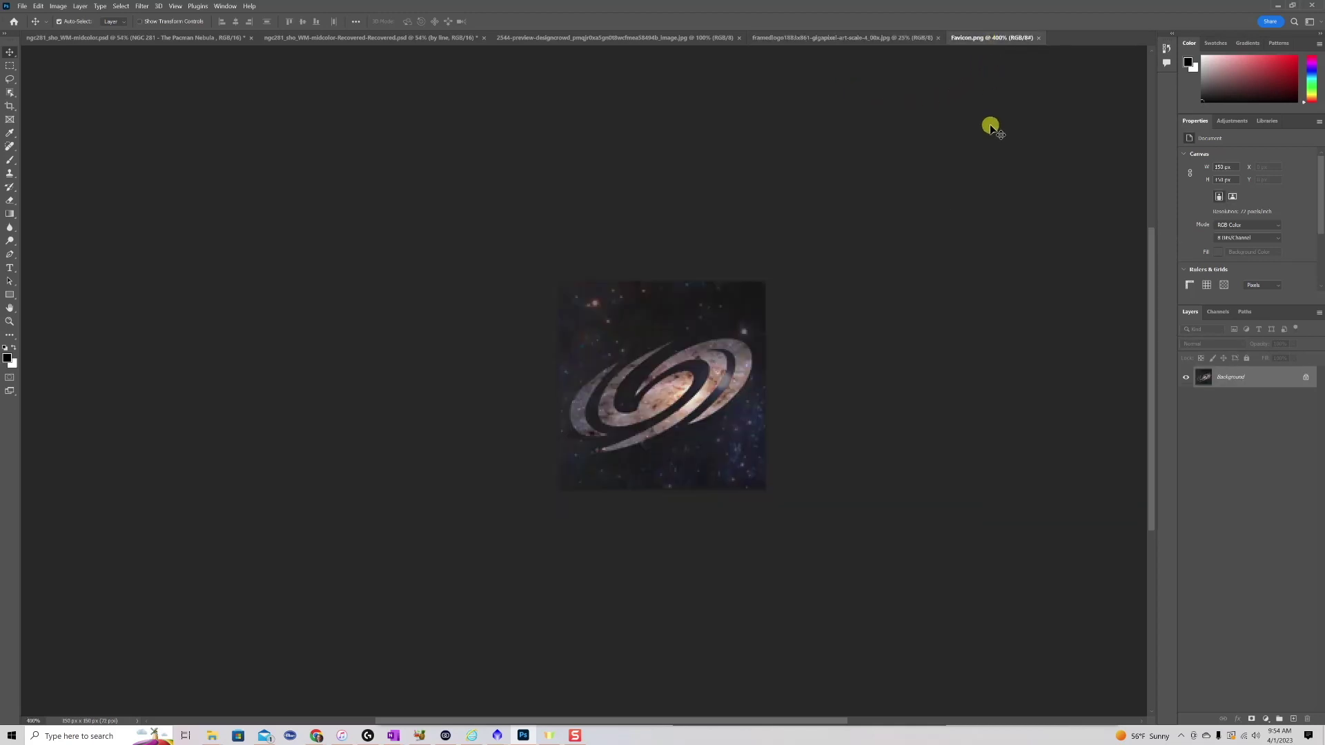
key(ctrl+shift+Tab)
key(ctrl+shift+Tab)
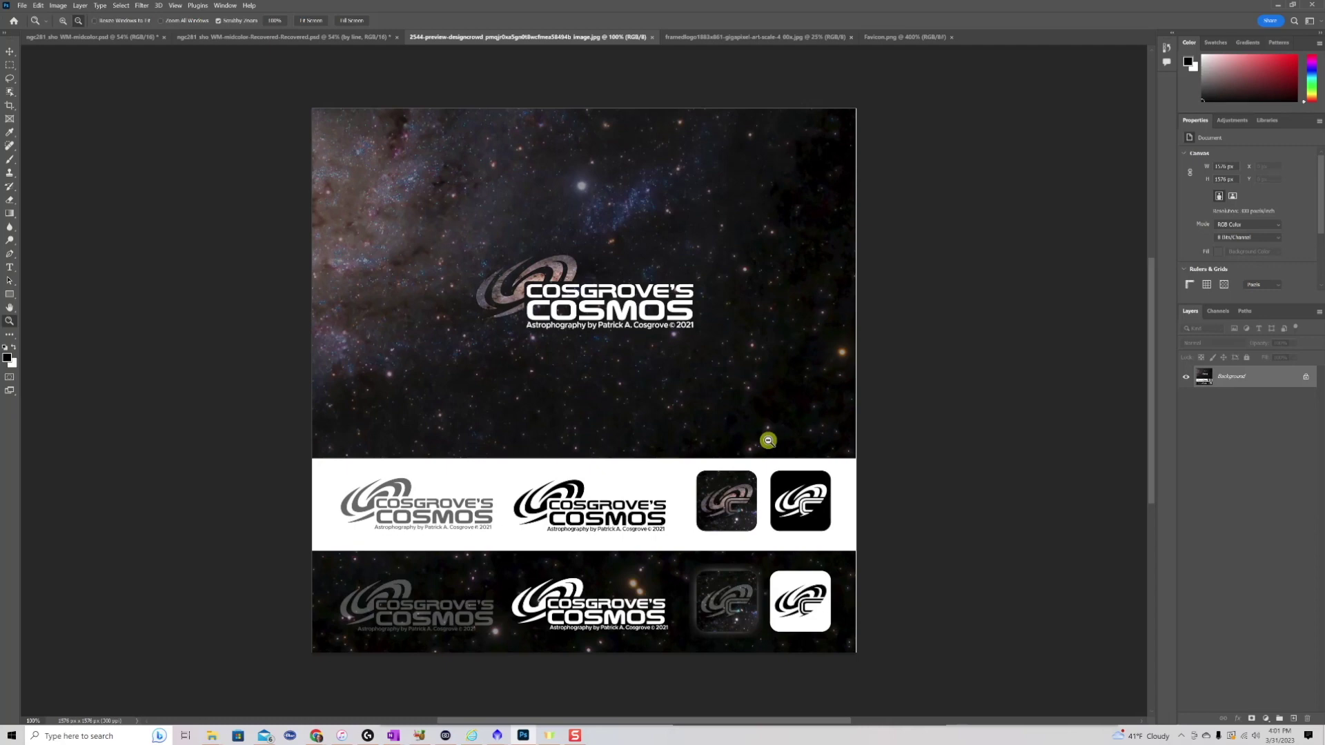
key(ctrl+shift+Tab)
key(ctrl+shift+Tab)
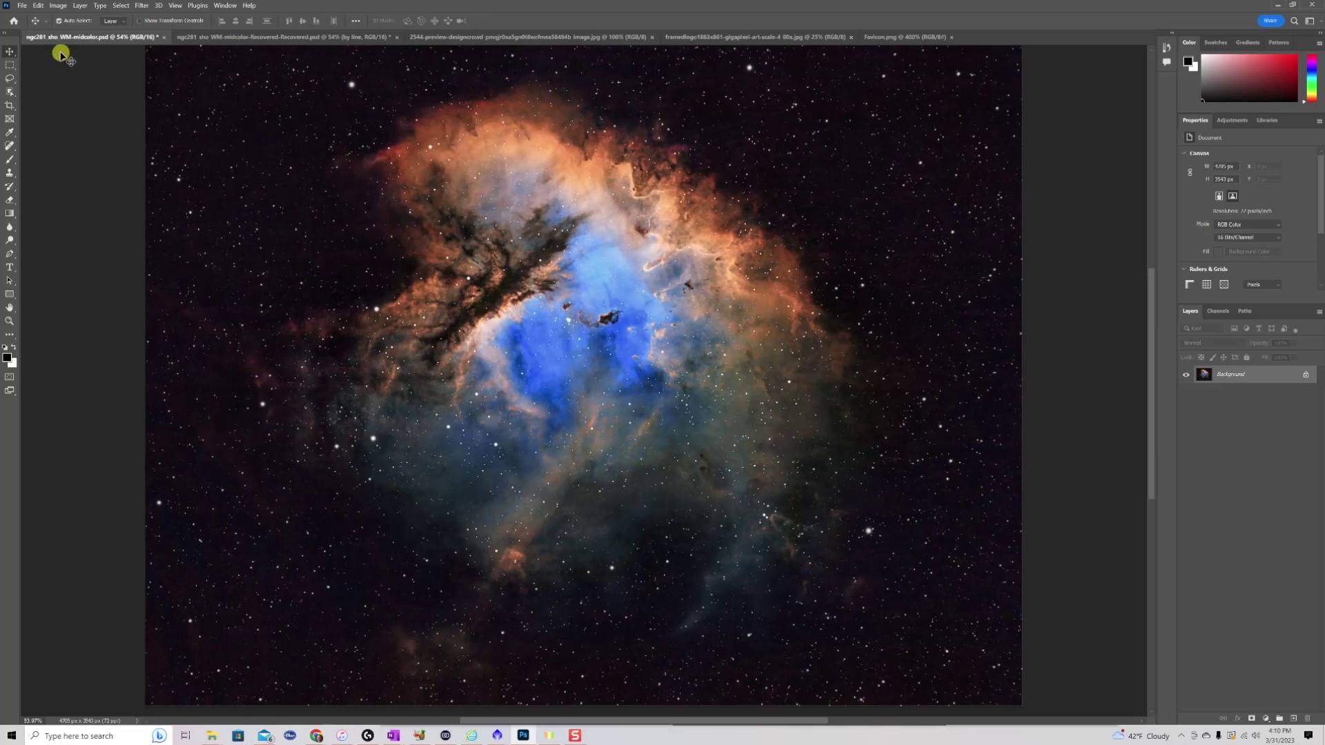
Place the LOGO WHITE SVG file and scale it to about 56% at the lower left
click(22, 7)
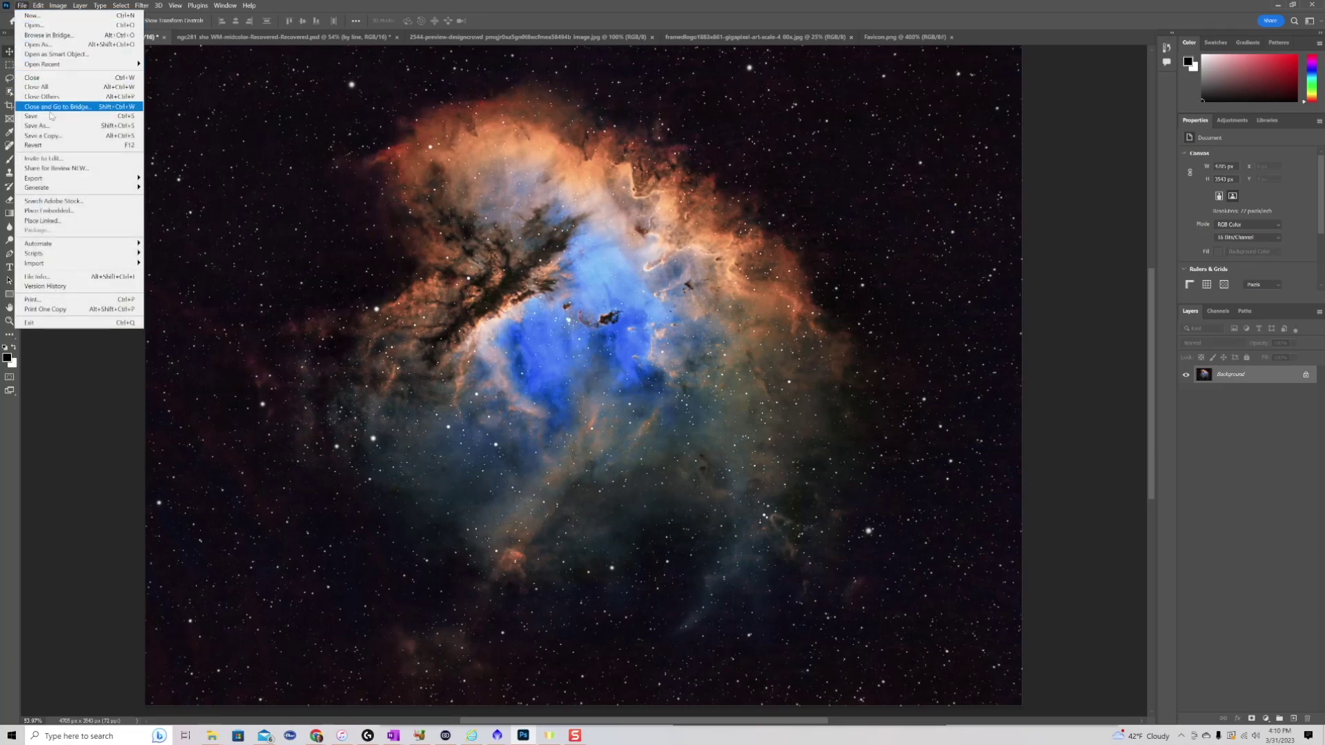
click(51, 211)
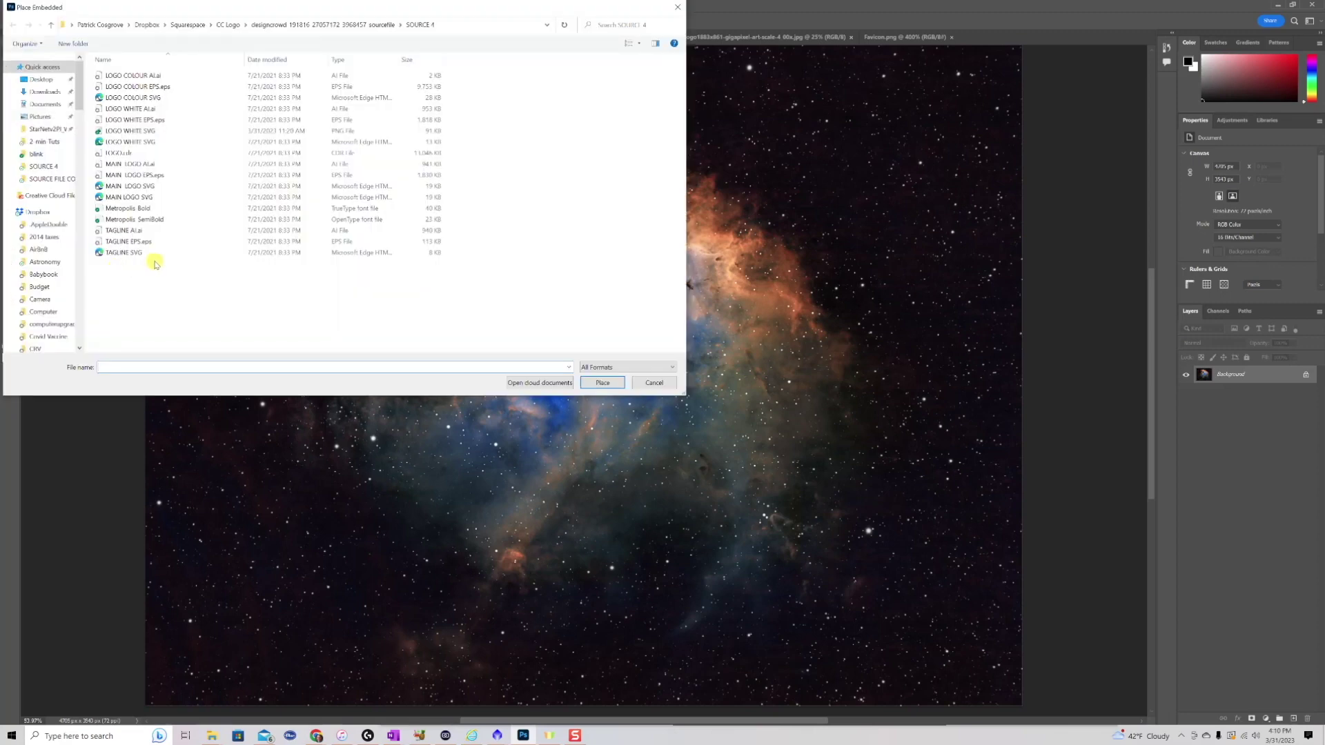
double_click(141, 131)
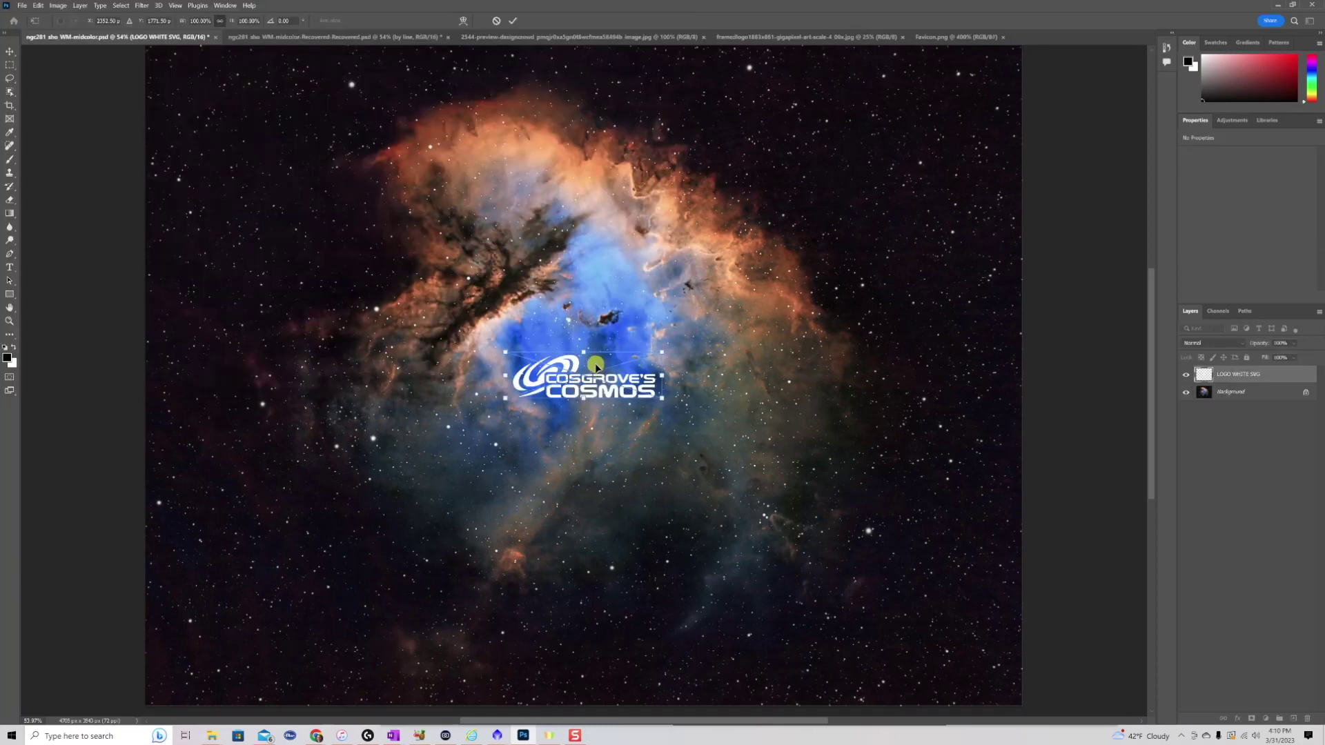
drag(596, 367, 241, 637)
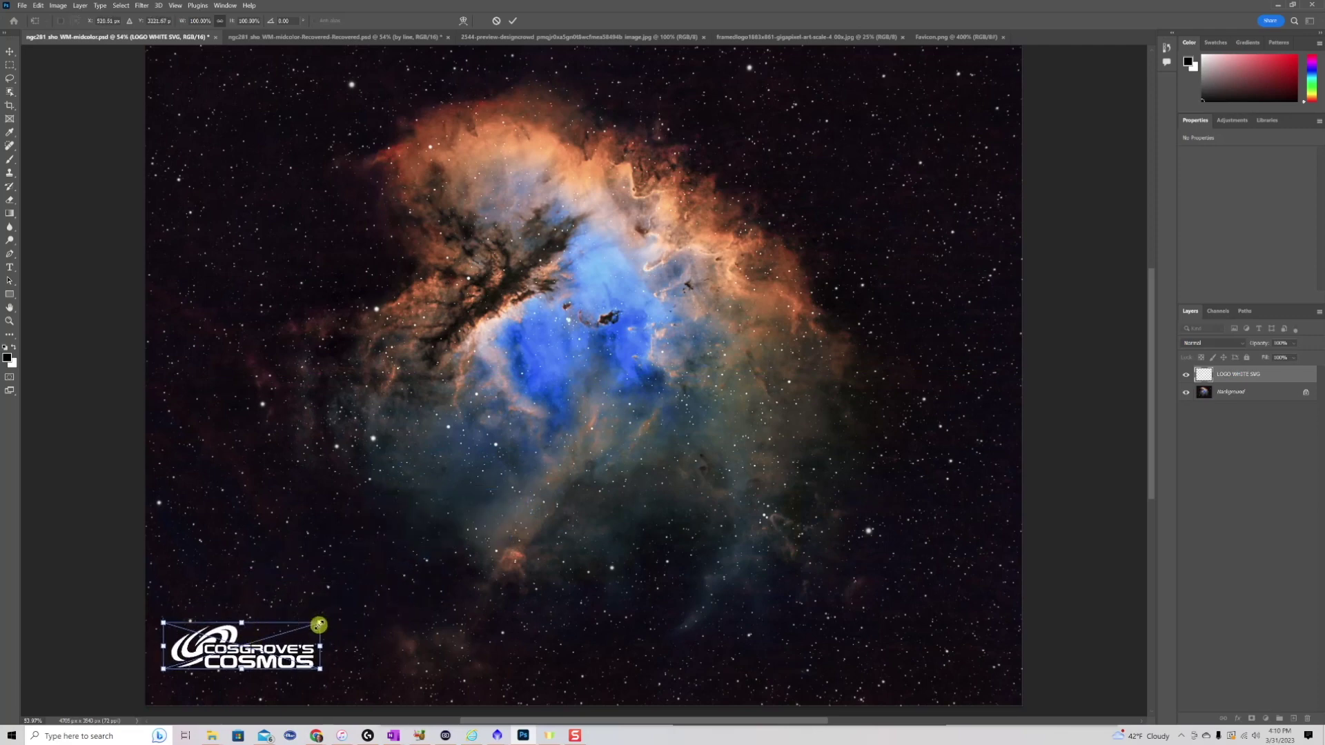
drag(319, 624, 249, 648)
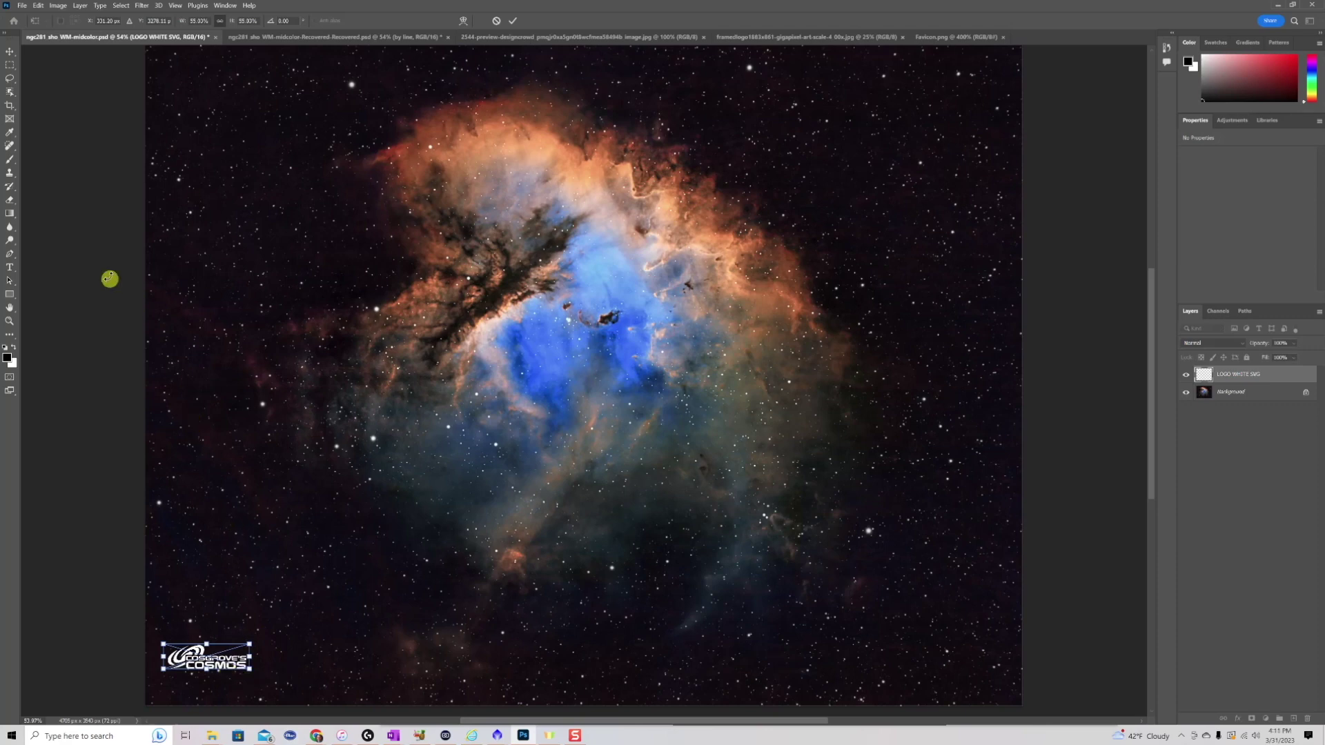
Add a 48 pt text line below the nebula and paste the copyright credit into it
click(11, 268)
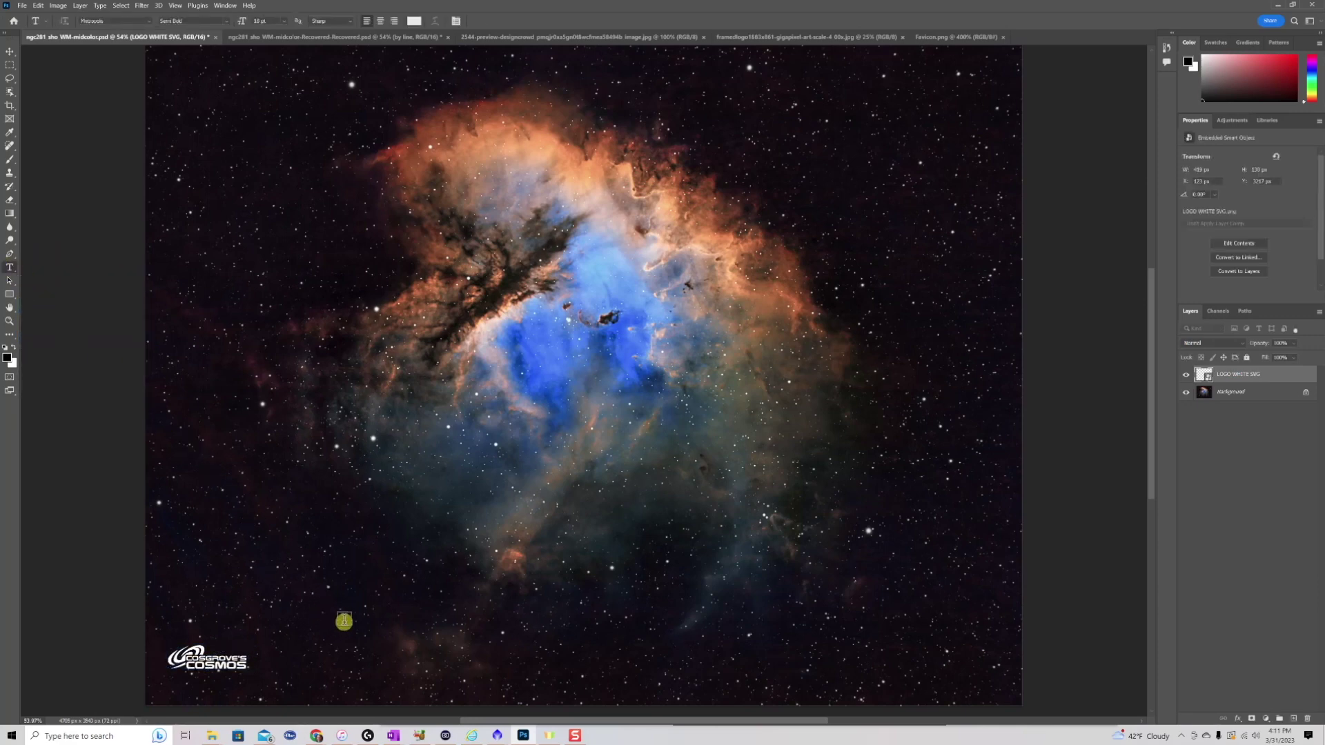
click(360, 621)
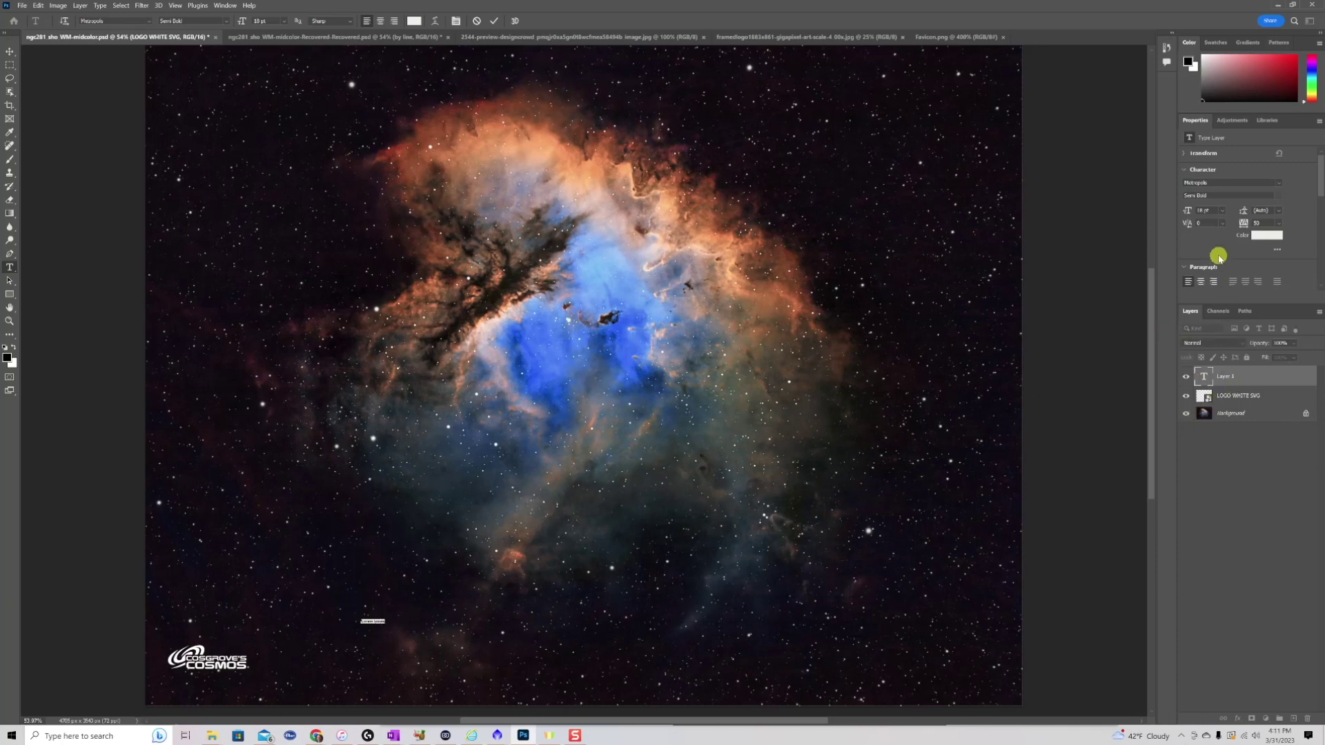
click(1222, 211)
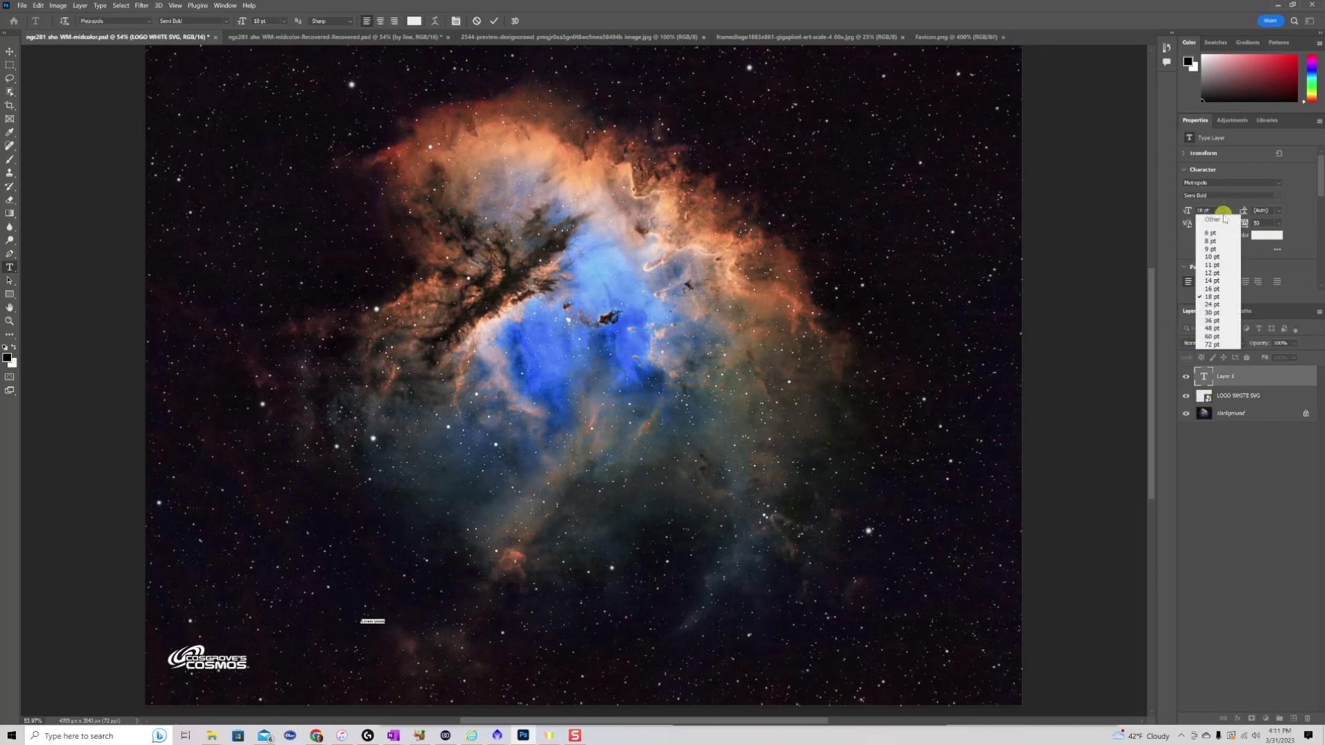
click(1221, 329)
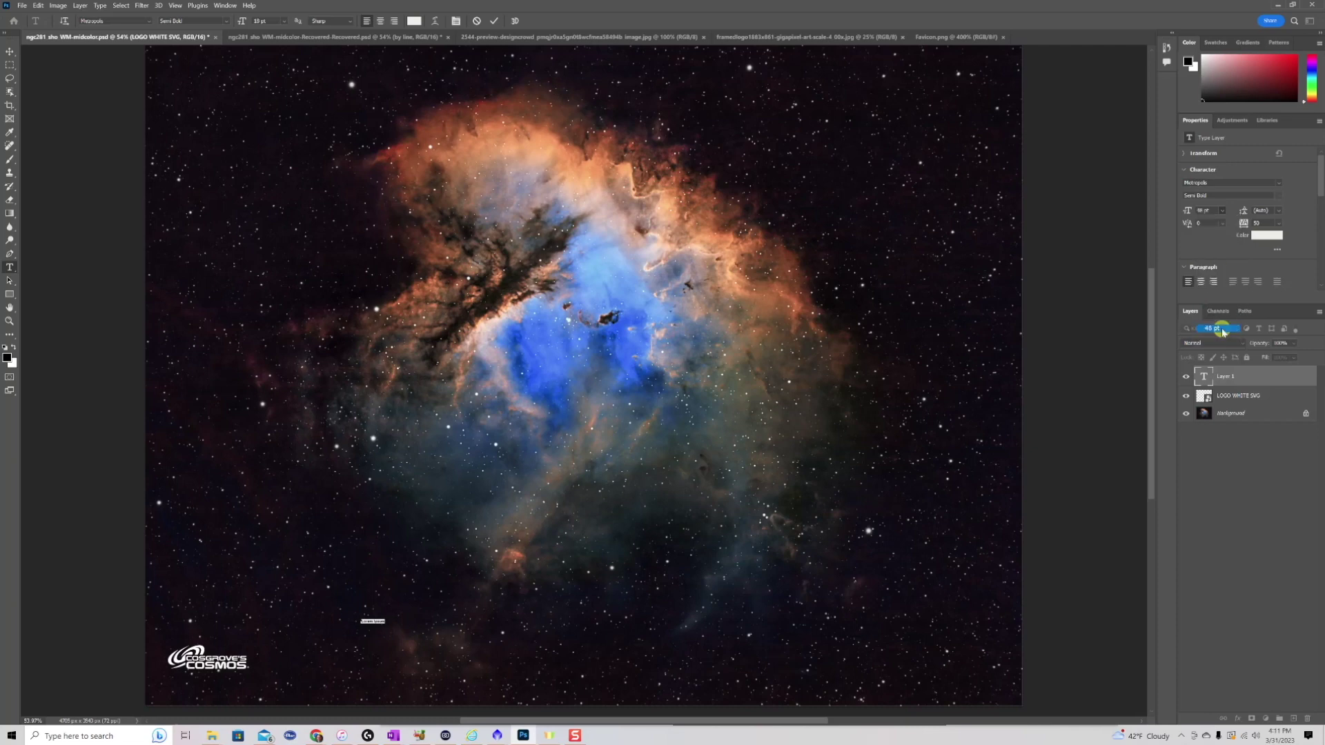
triple_click(376, 623)
click(377, 624)
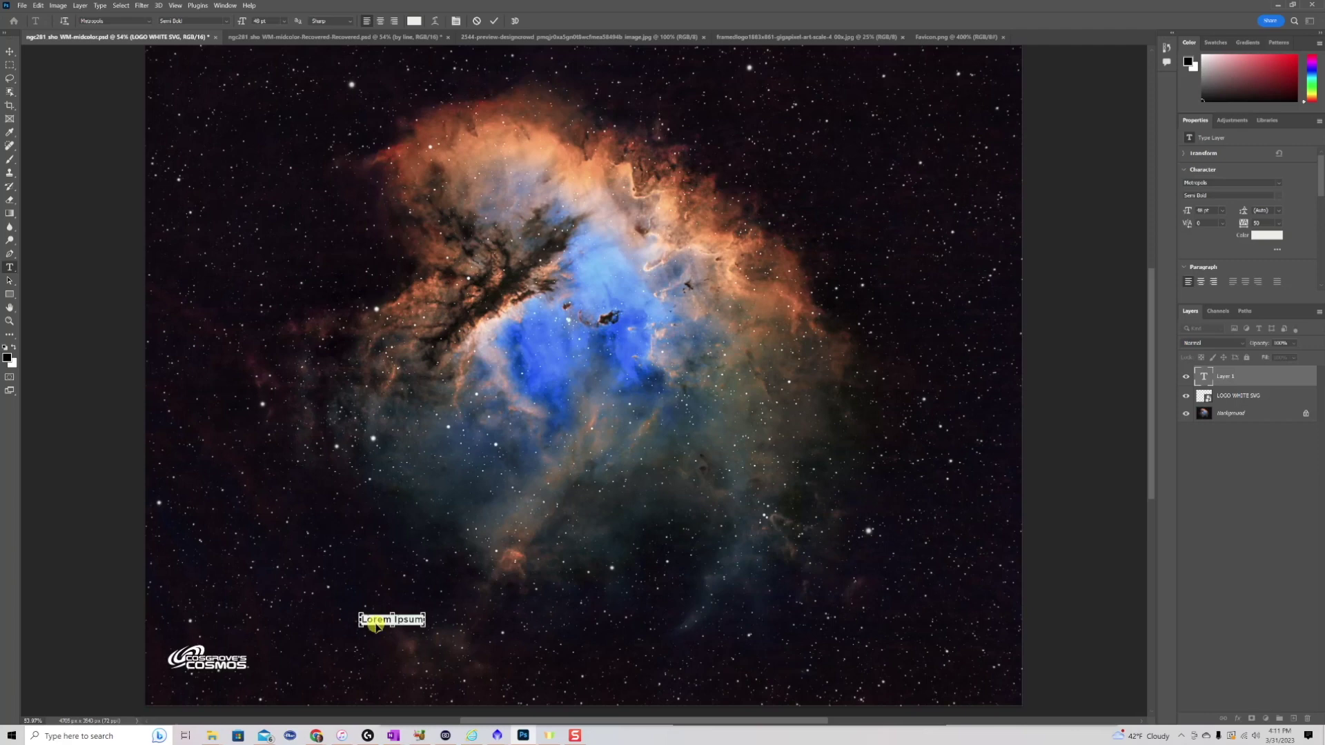
text(Astrophotography by Patrick A. Cosgrove @2023)
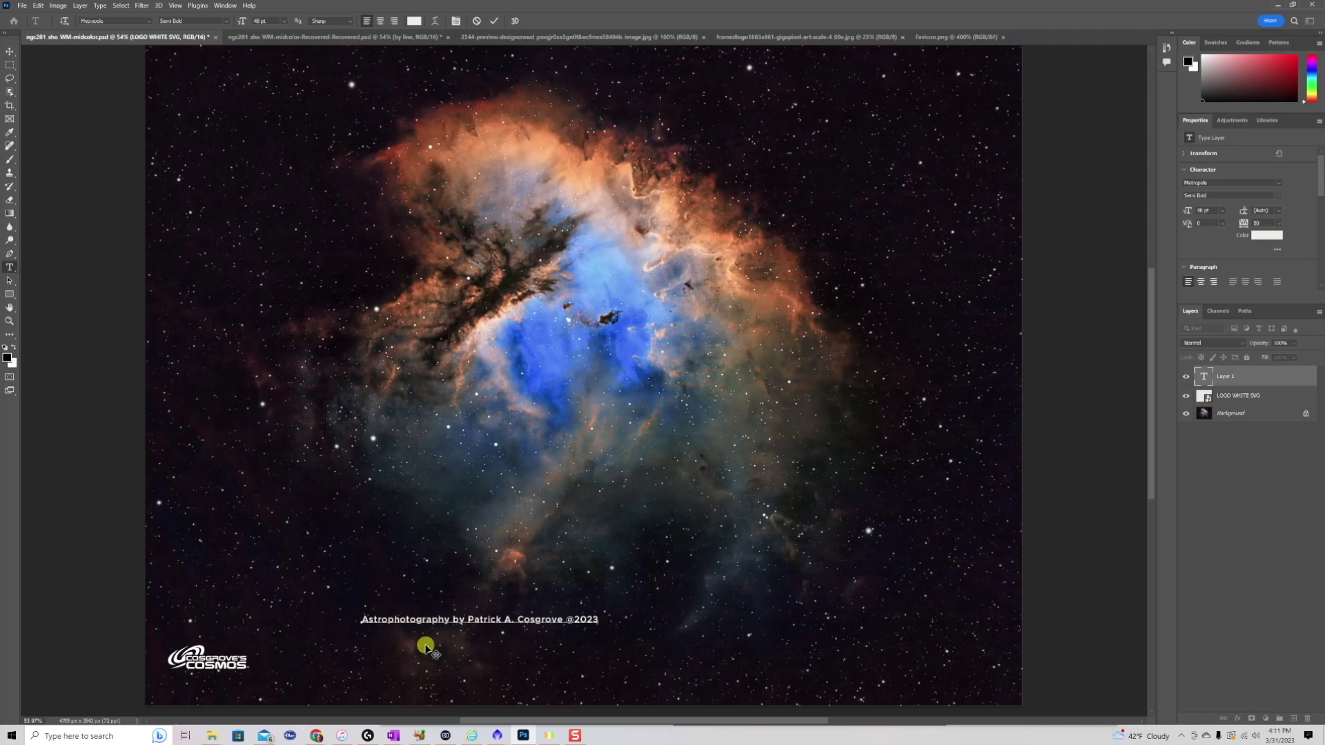
Drag the copyright credit beneath the logo and shrink its font to a small caption
click(10, 52)
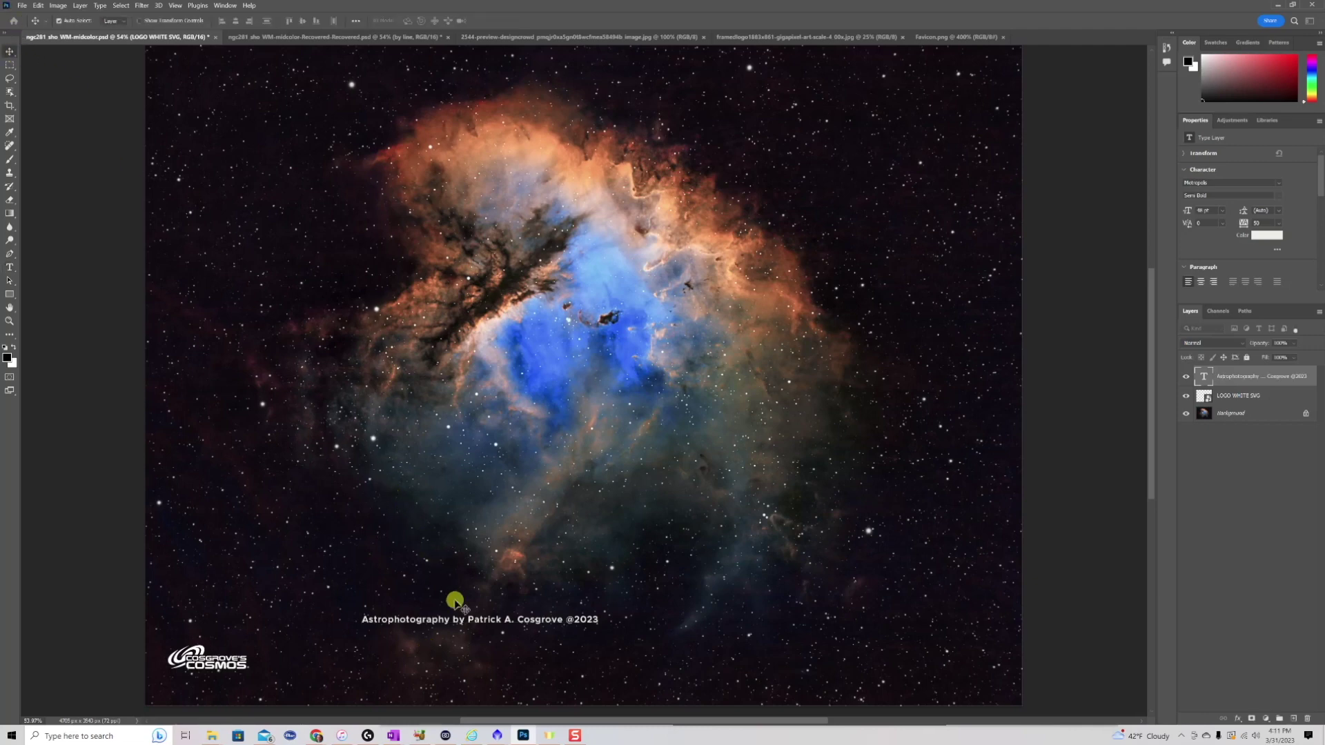
drag(459, 619, 261, 681)
double_click(311, 680)
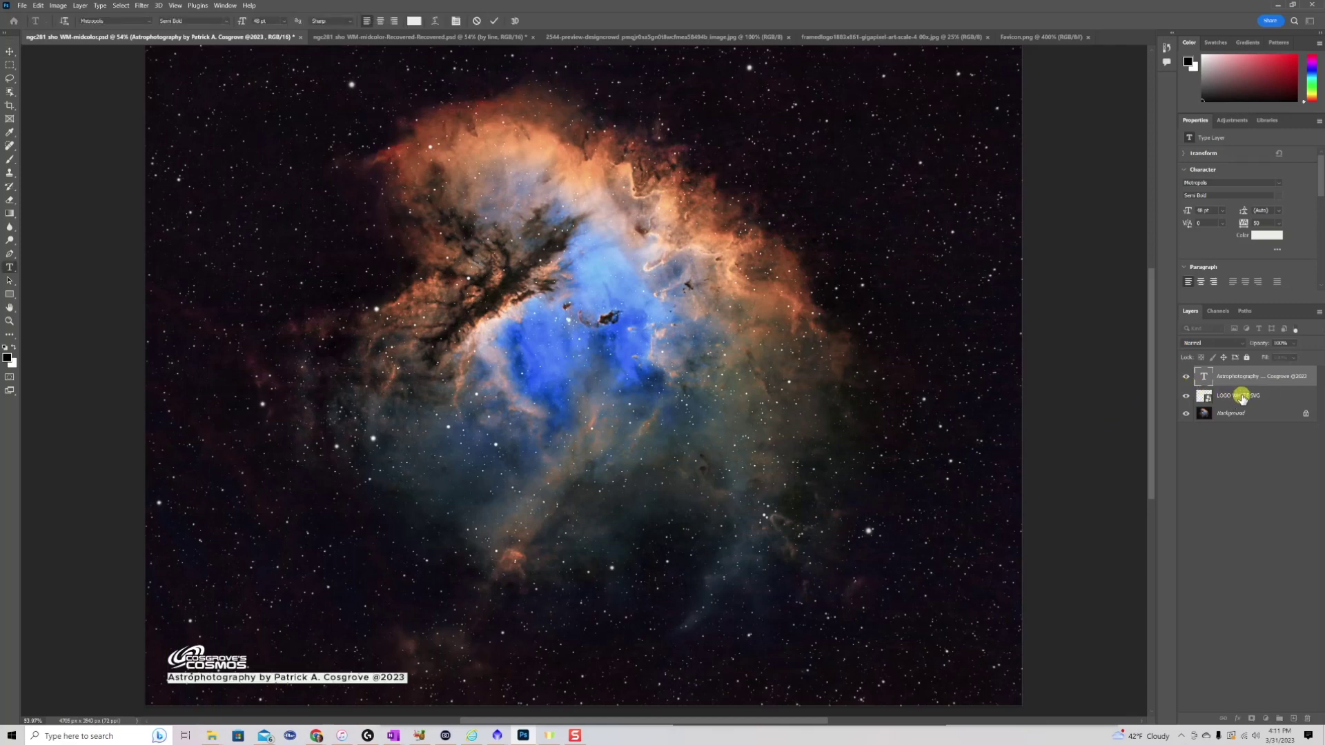
click(1235, 379)
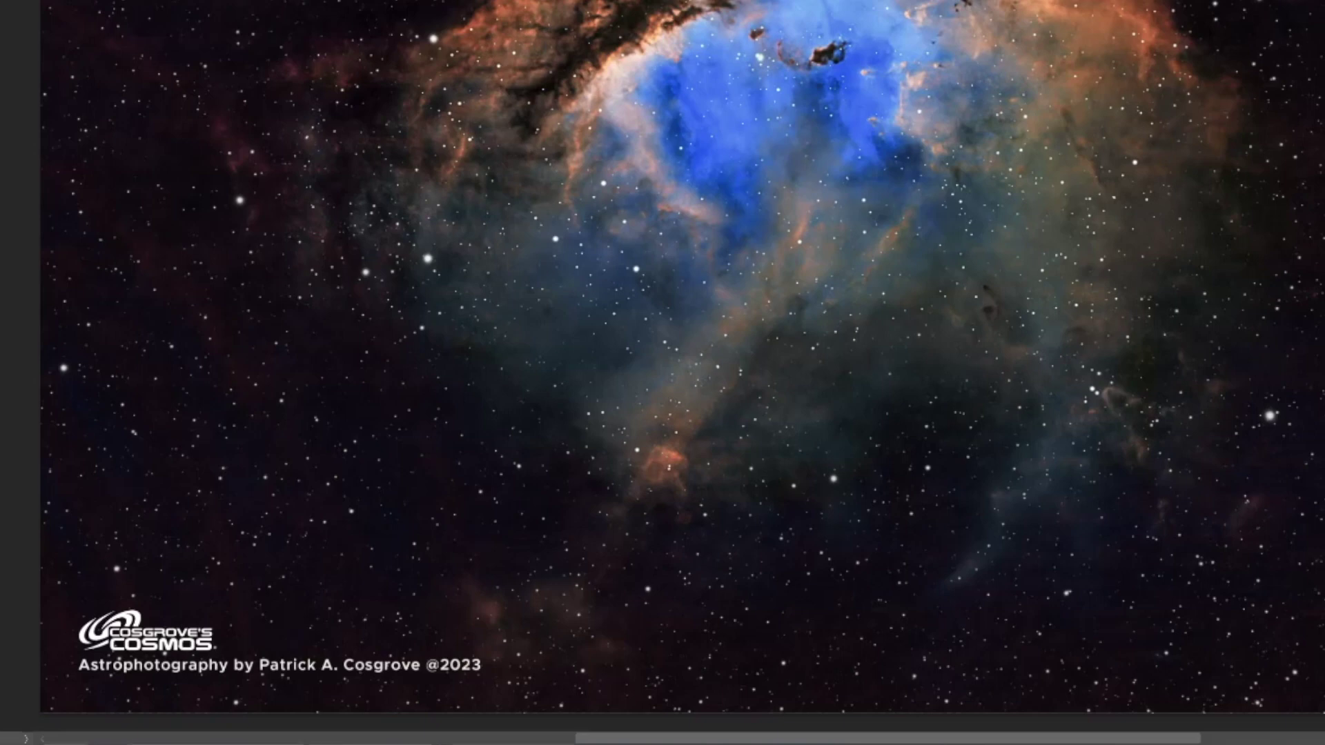
key(ctrl+z)
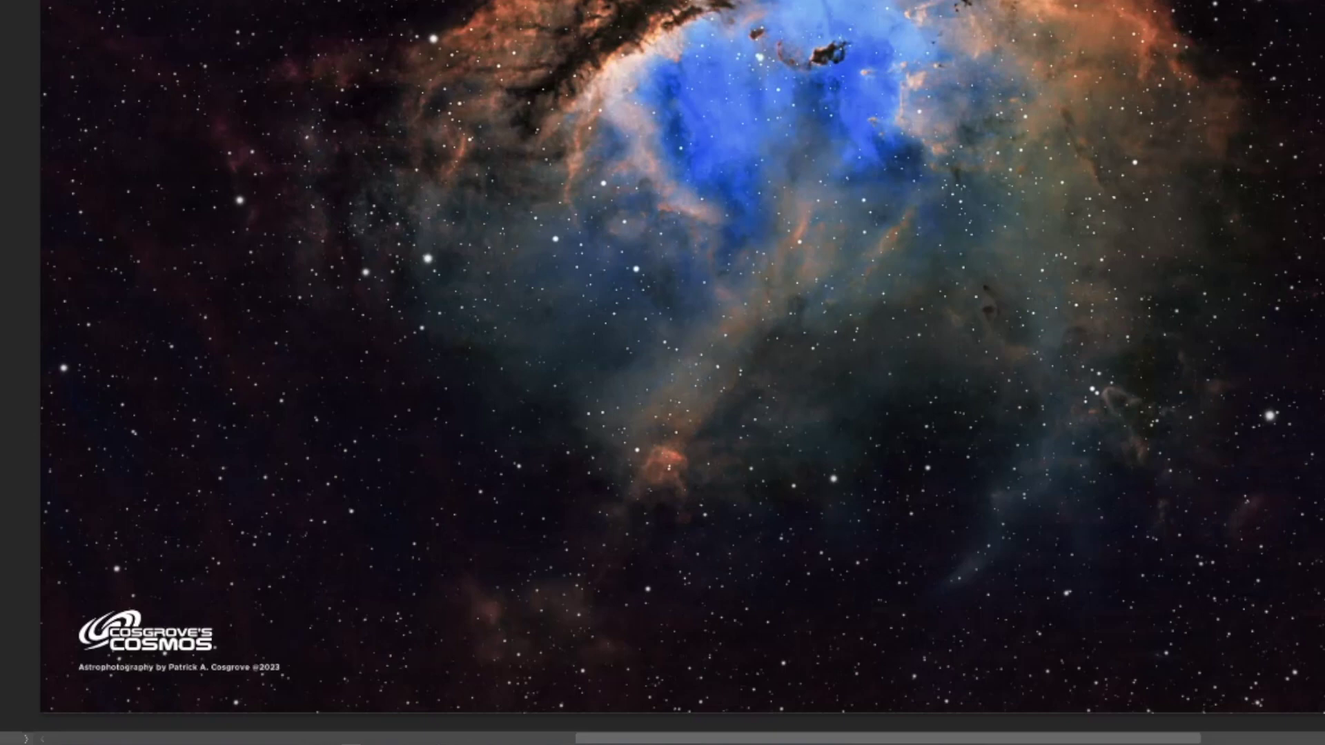
key(ctrl+z)
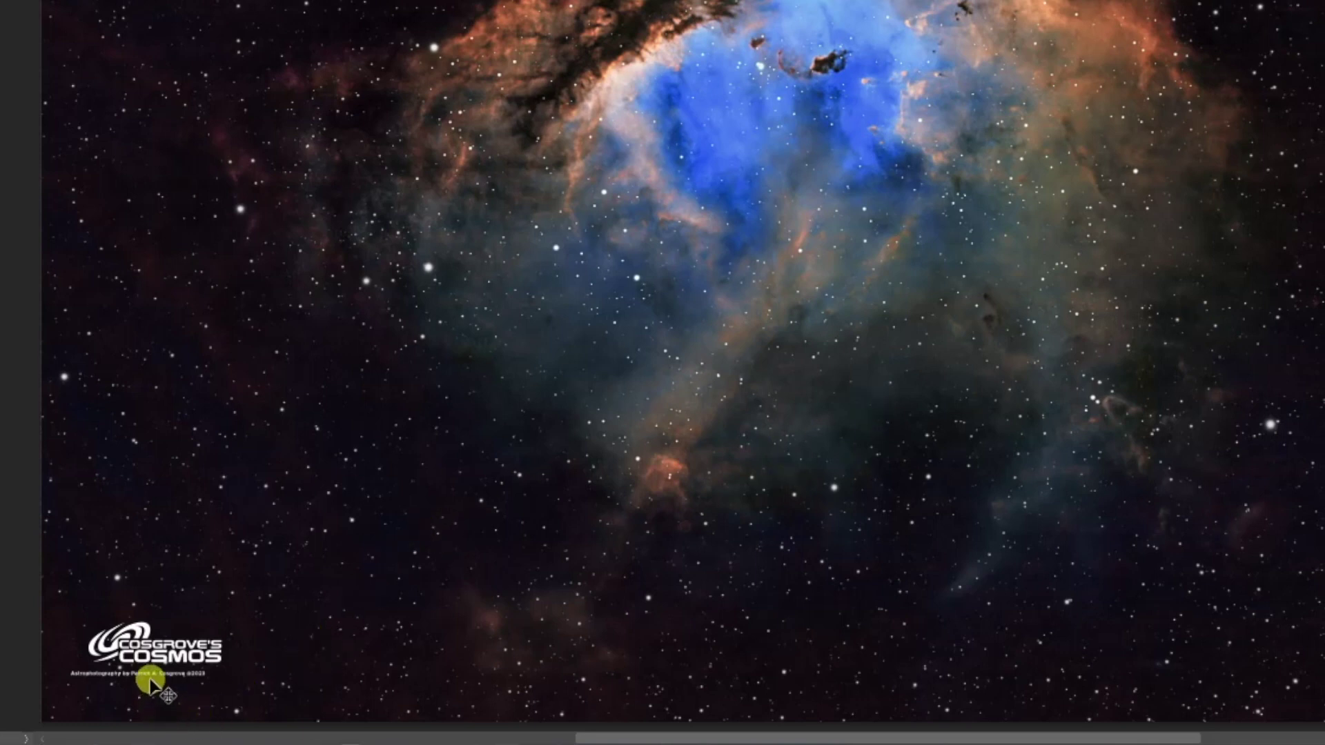
Drag the logo down and left so it sits directly above the credit caption
drag(144, 668, 140, 710)
drag(173, 661, 152, 690)
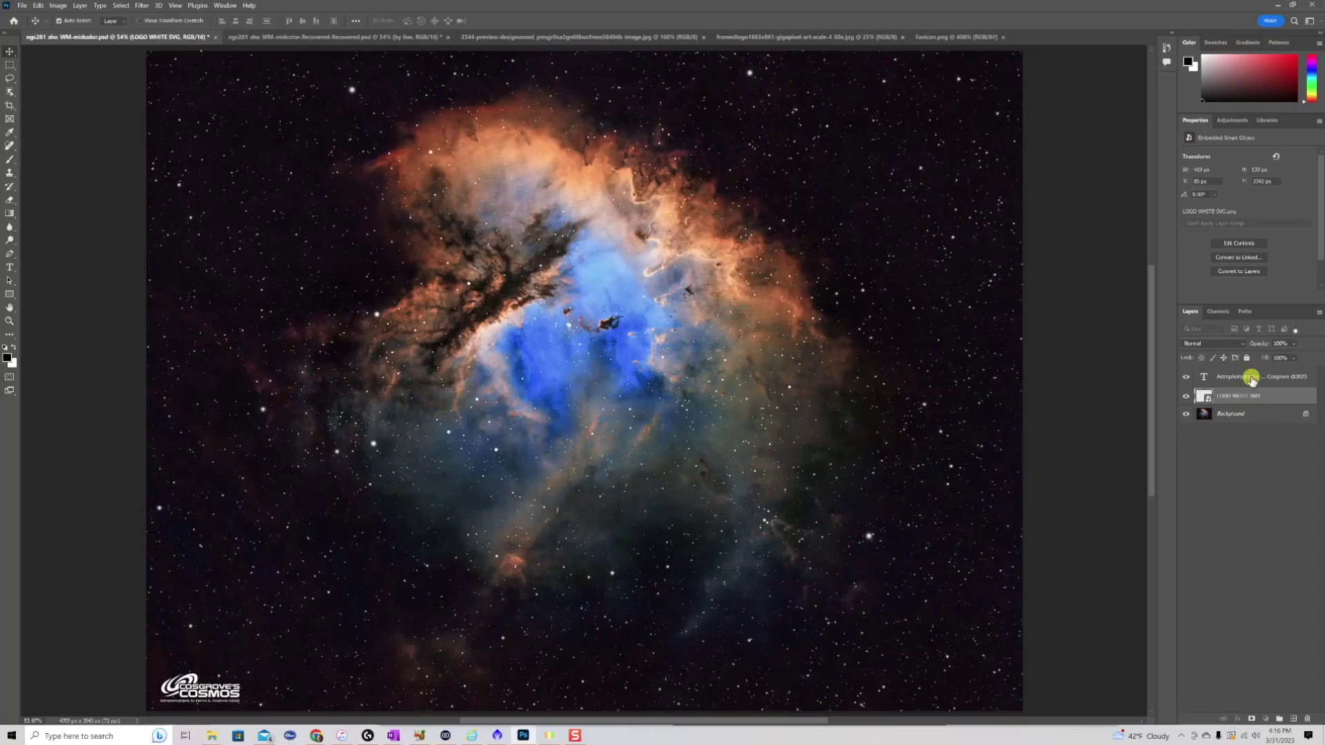
Select the LOGO WHITE SVG layer and lower its Fill below 100% to fade it
click(1252, 379)
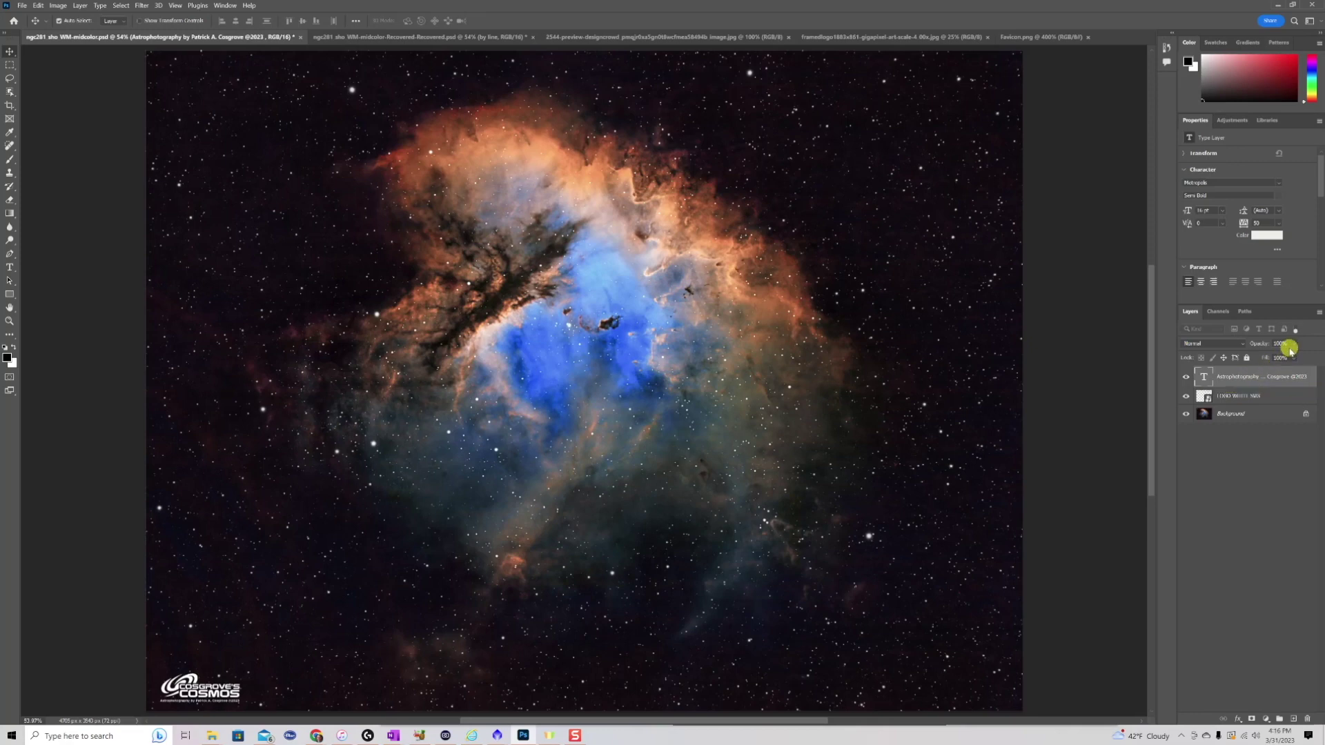
click(1250, 398)
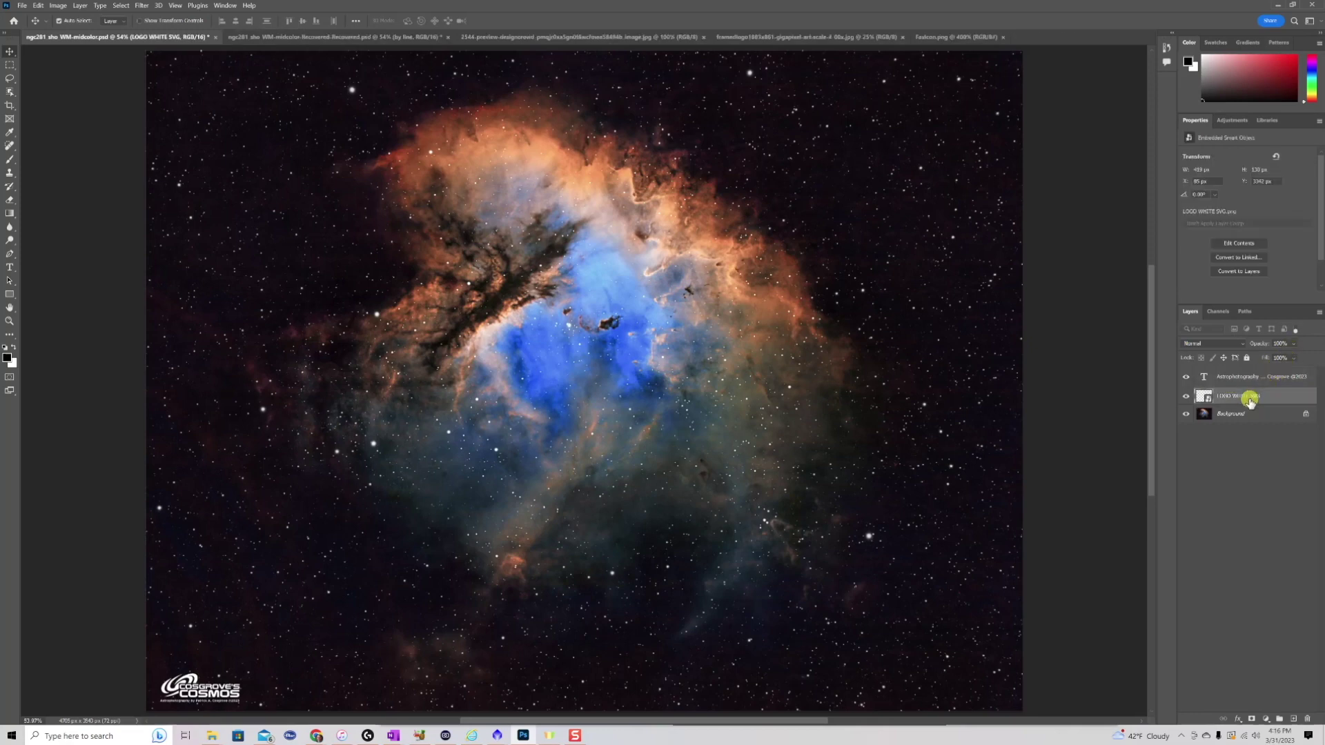
click(1293, 360)
drag(1310, 371, 1300, 371)
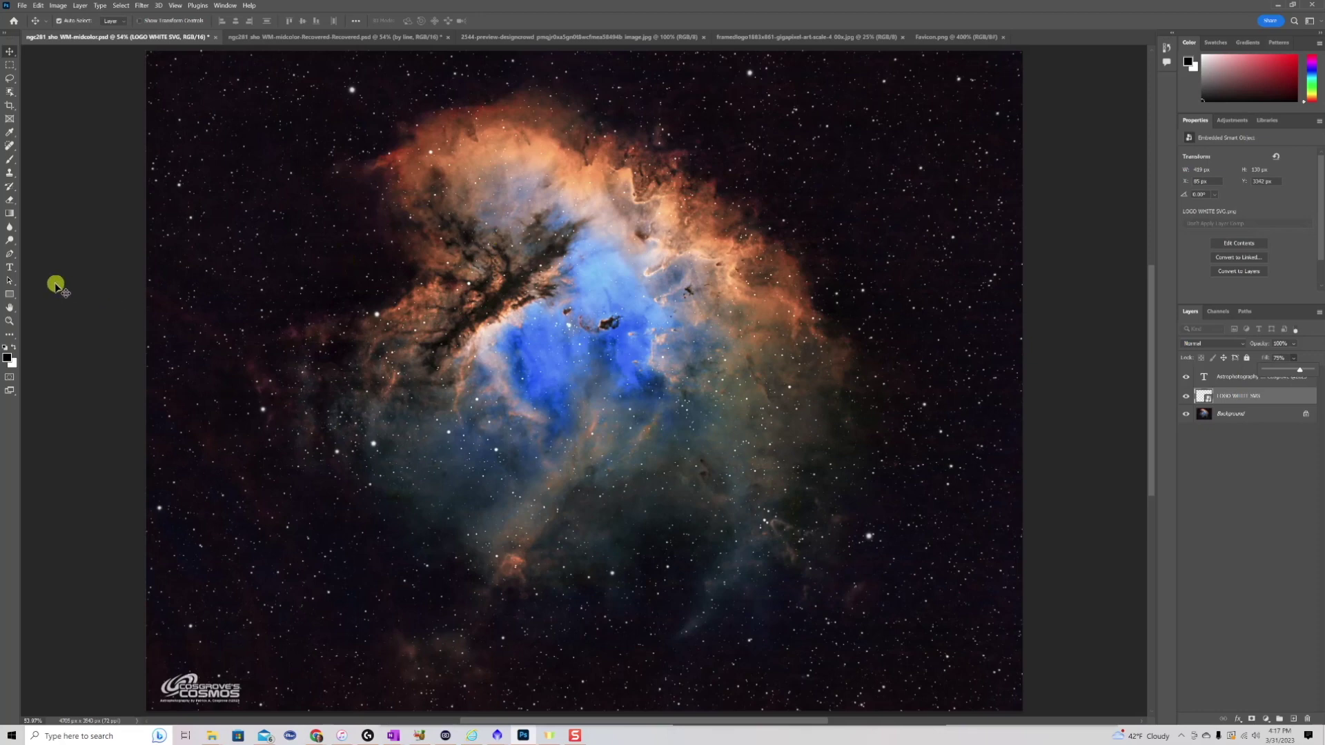
Start a new text line near the bottom right and set its font size to 60 pt
click(9, 267)
click(700, 672)
click(1221, 210)
click(1213, 320)
click(1221, 212)
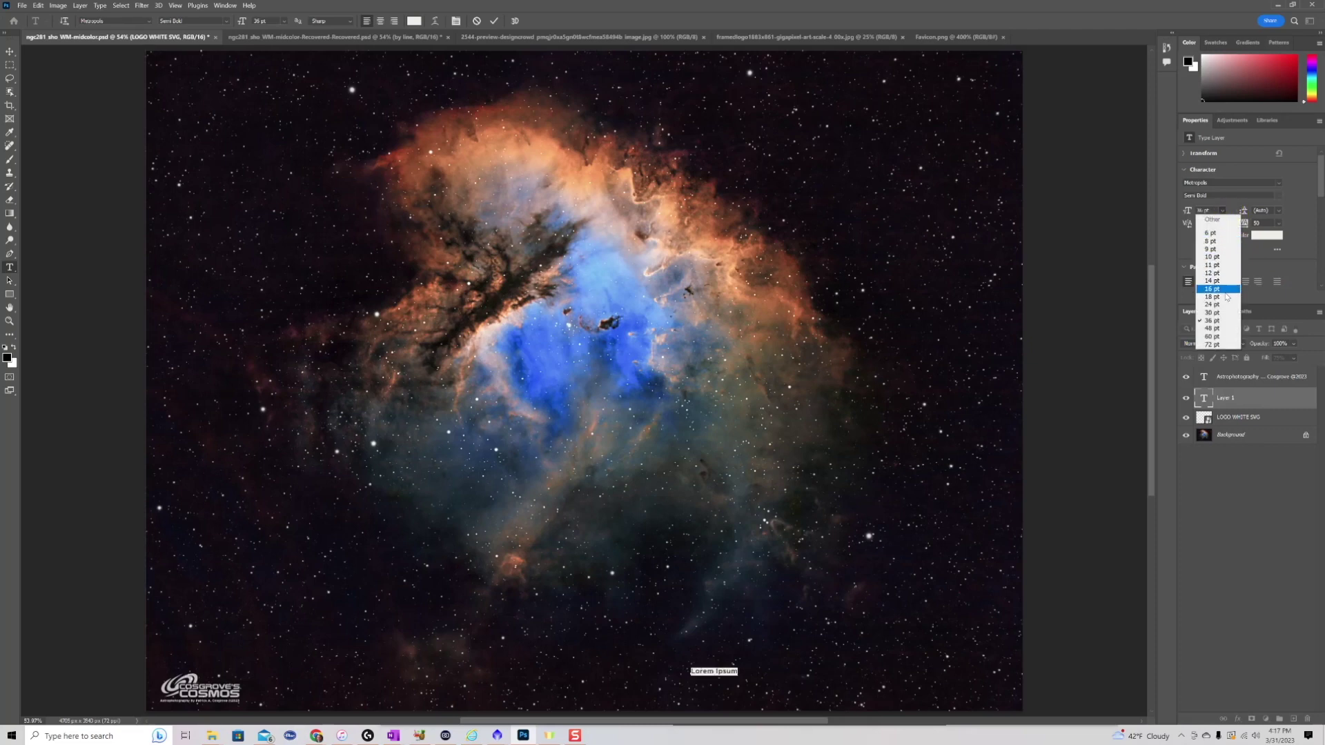
click(1220, 329)
click(1221, 211)
click(1219, 336)
Paste the title 'NGC 281 - The Pacman Nebula' and move it into the lower-right corner
triple_click(739, 672)
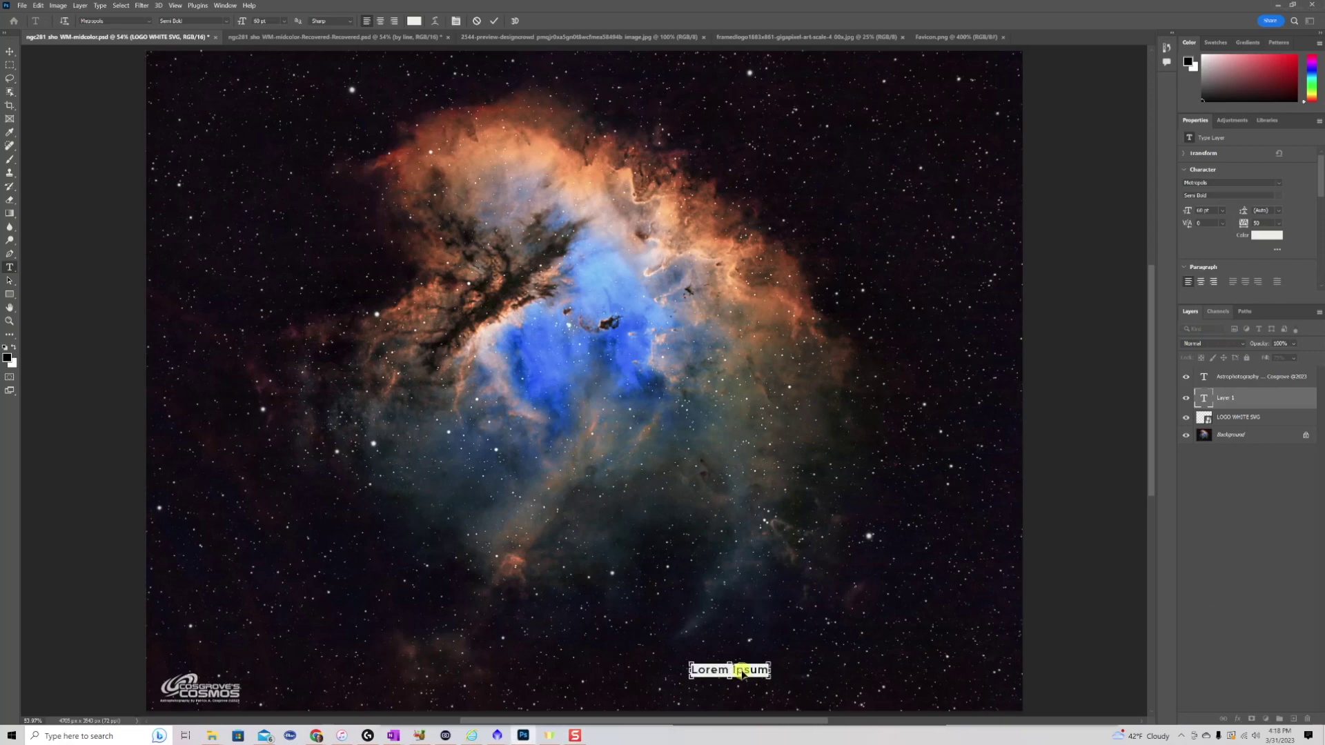
text(NGC 281 - The Pacman Nebula)
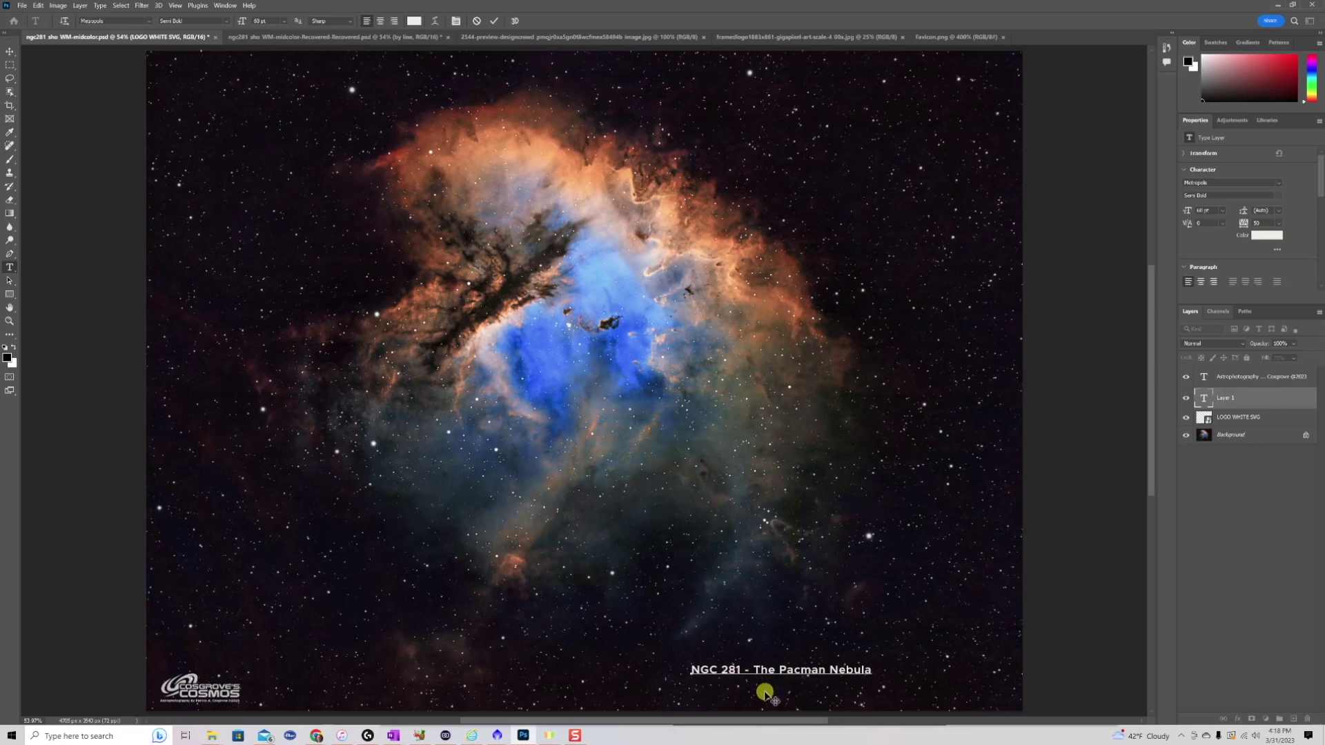
key(Return)
key(ctrl+Return)
key(v)
drag(778, 671, 906, 703)
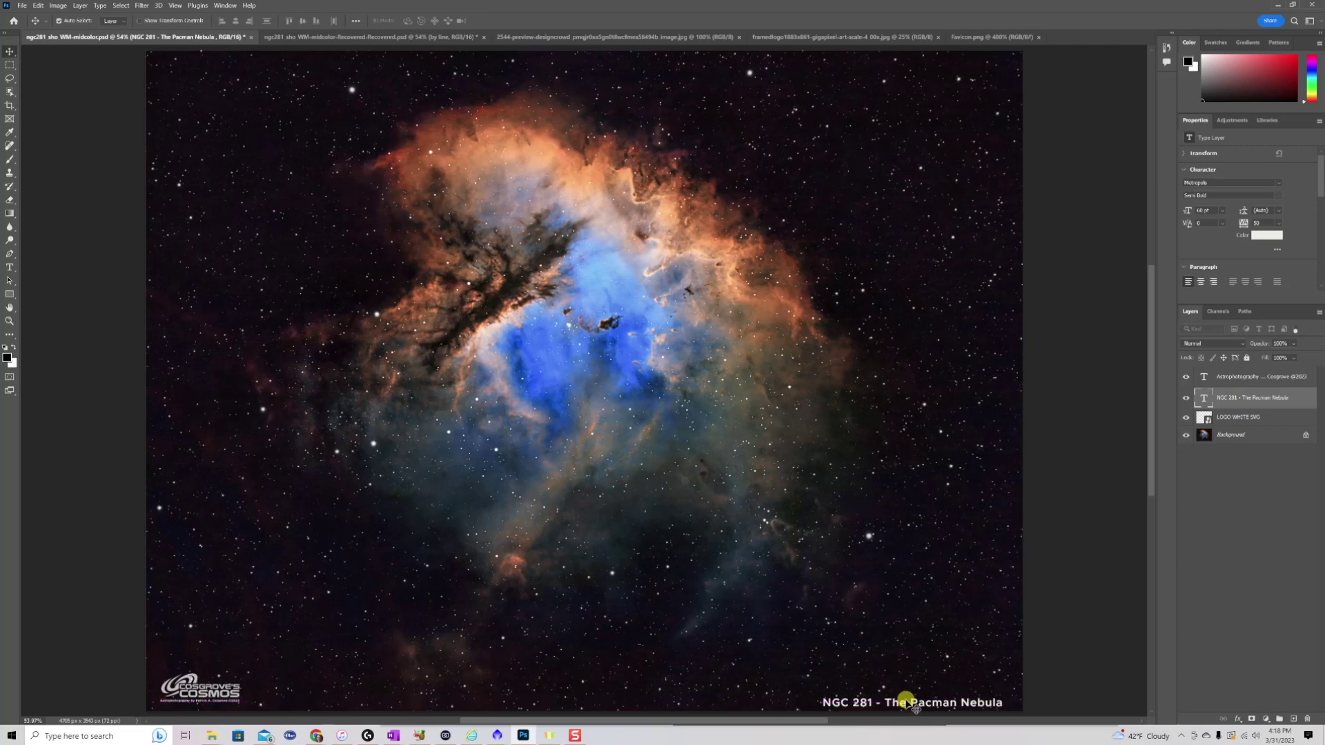
Lower the NGC 281 title layer's fill to about 71%
click(1294, 359)
drag(1313, 372, 1296, 377)
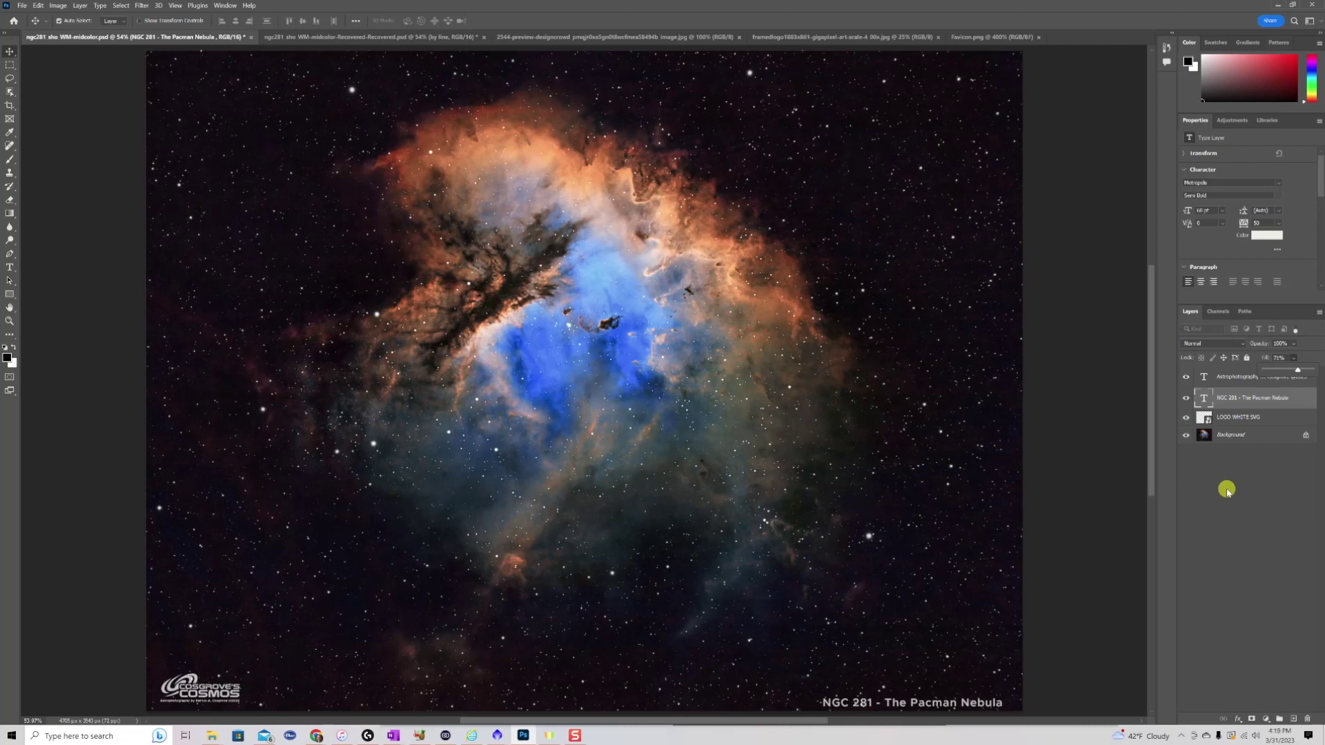
click(1187, 379)
click(1186, 398)
click(1187, 417)
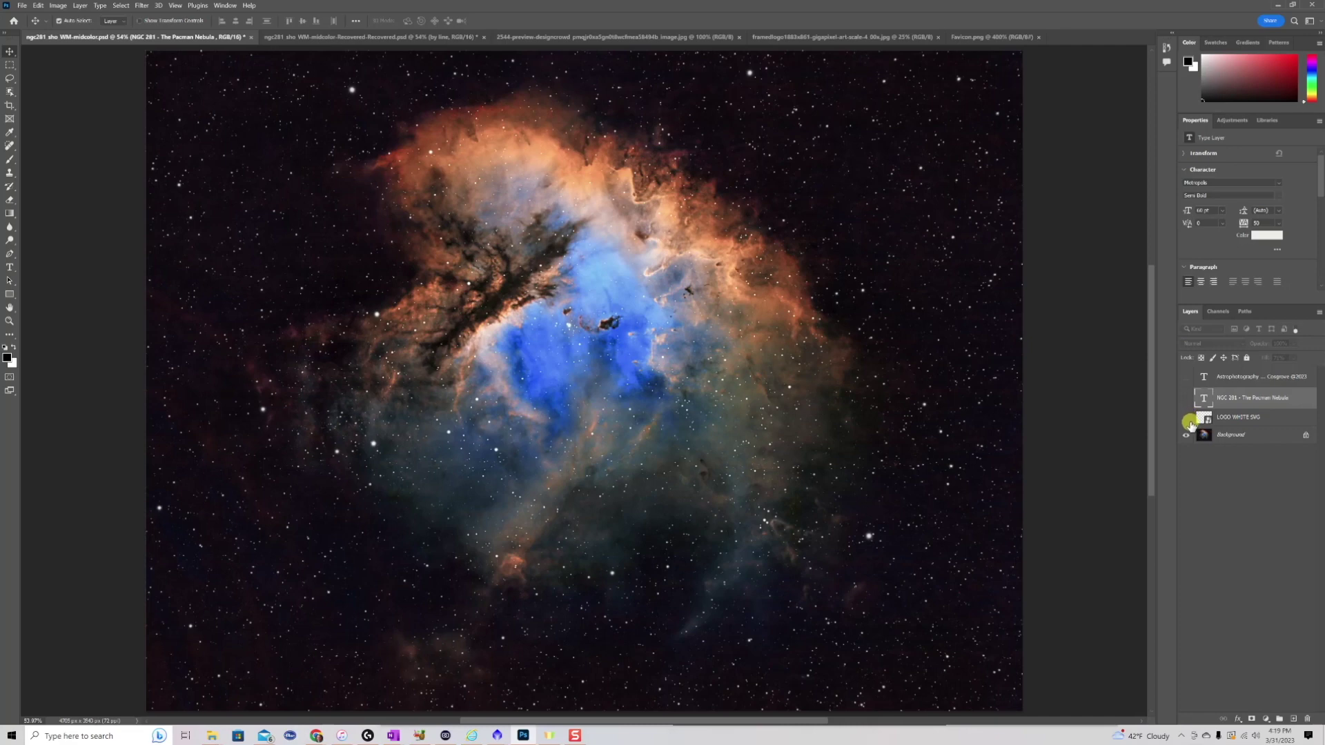
click(1186, 416)
click(1186, 398)
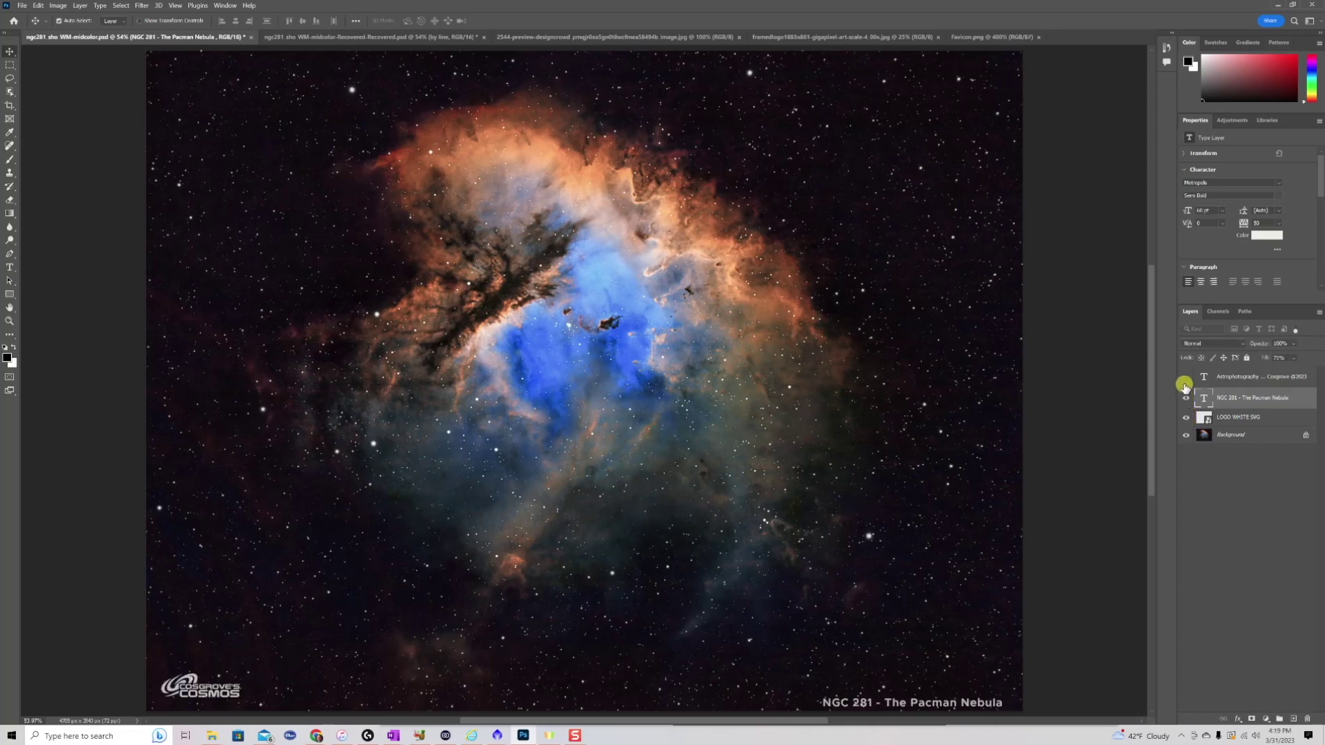
click(1186, 378)
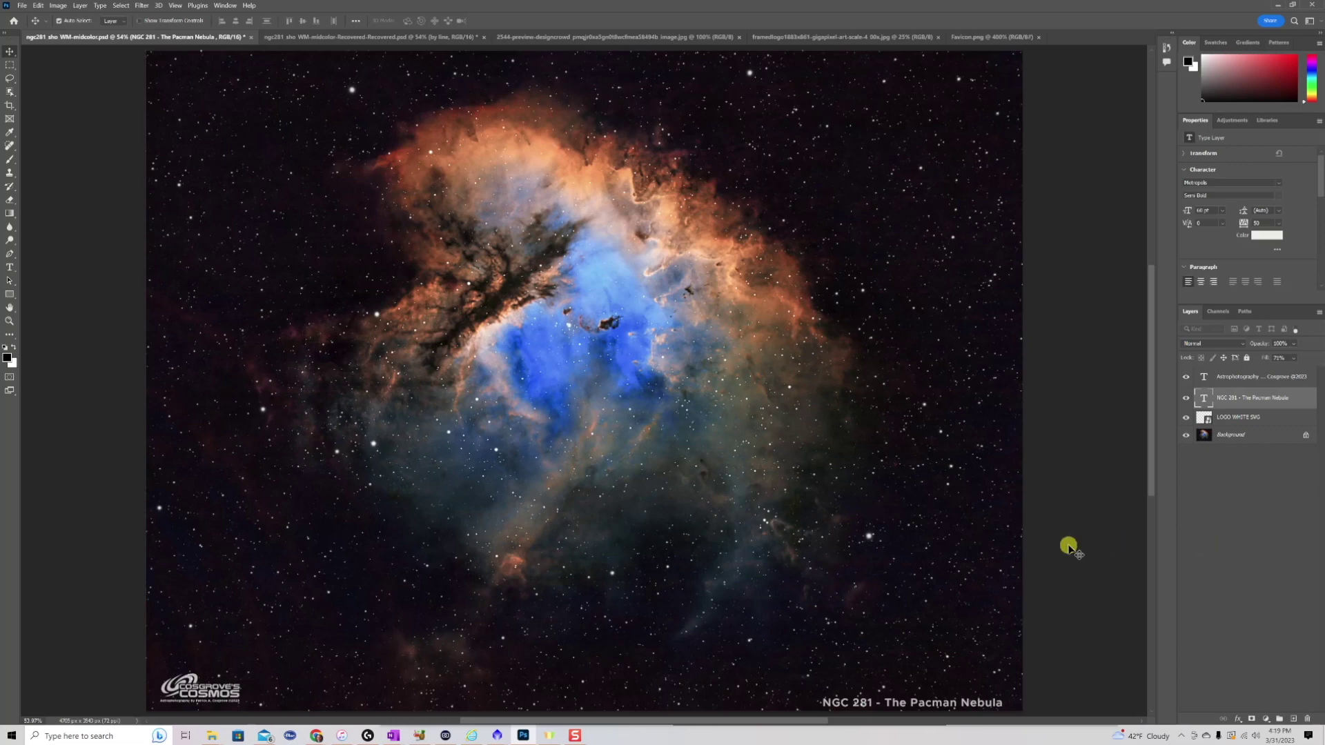